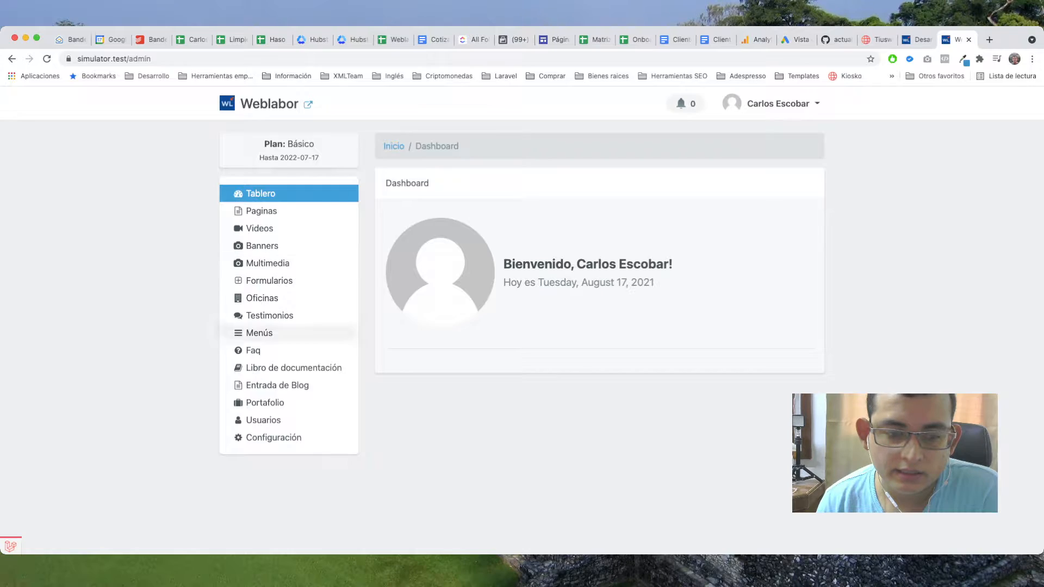
- Create a documentation book (Libro de documentación) named Laravel Front
left_click(288, 368)
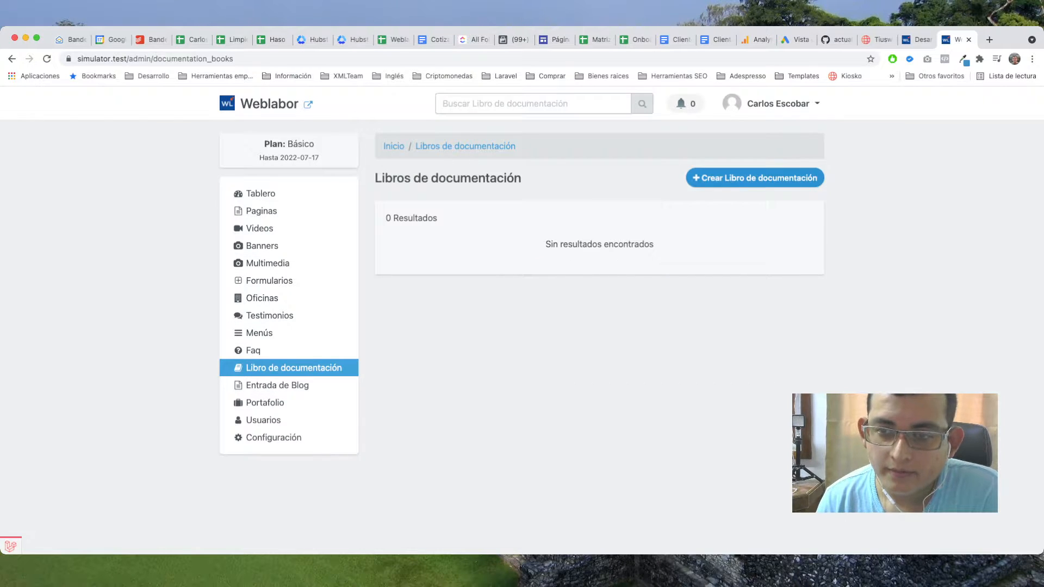
left_click_drag(375, 178, 520, 178)
left_click(527, 179)
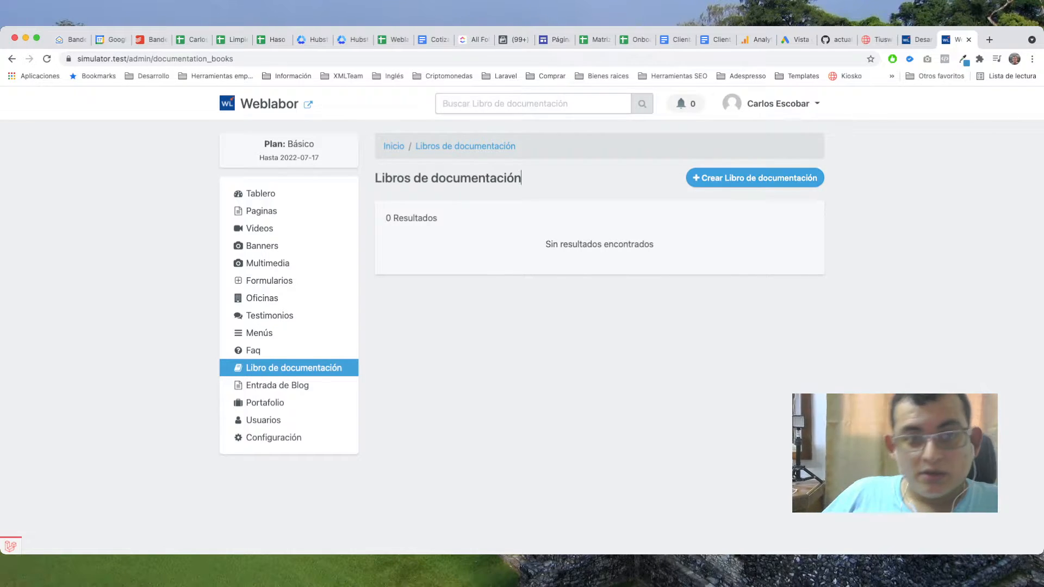
left_click(755, 178)
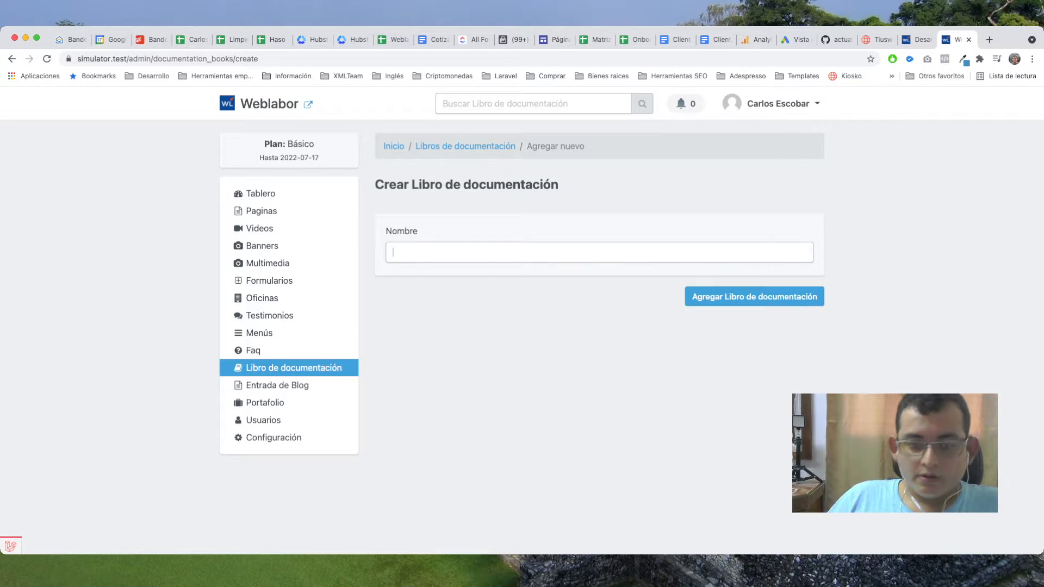
type("Lara")
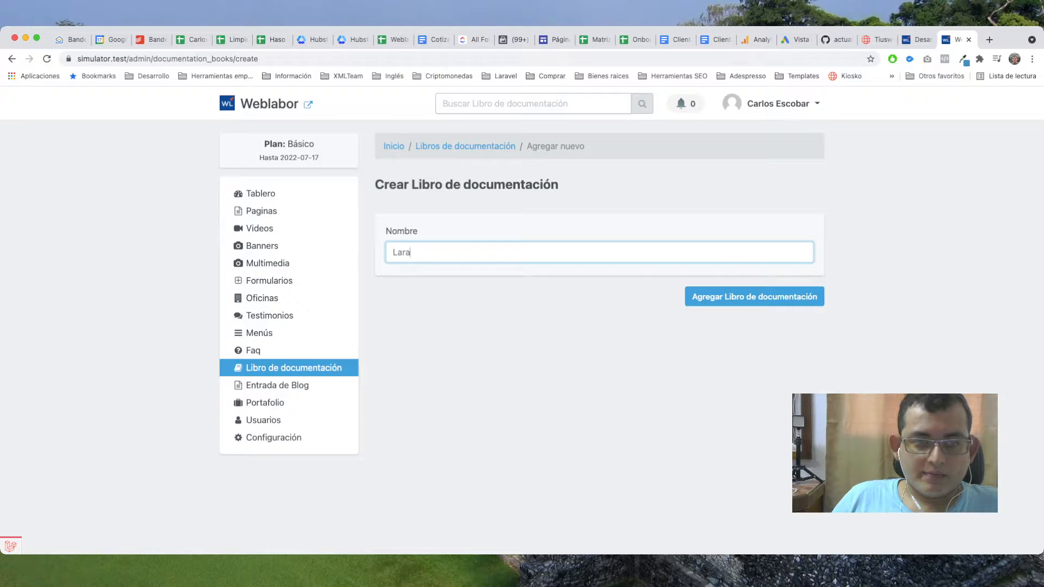
type("ve")
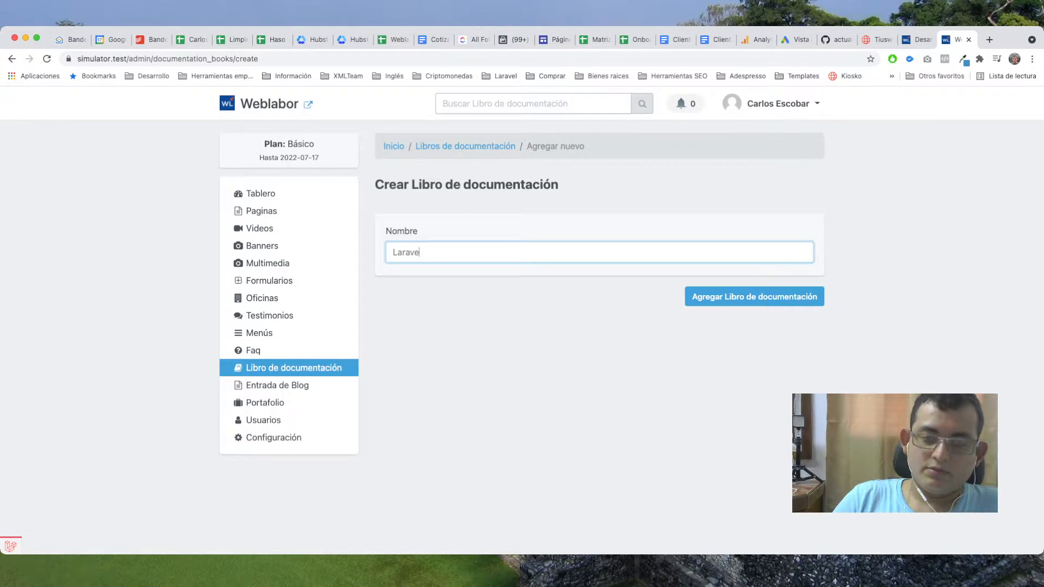
type("l Front")
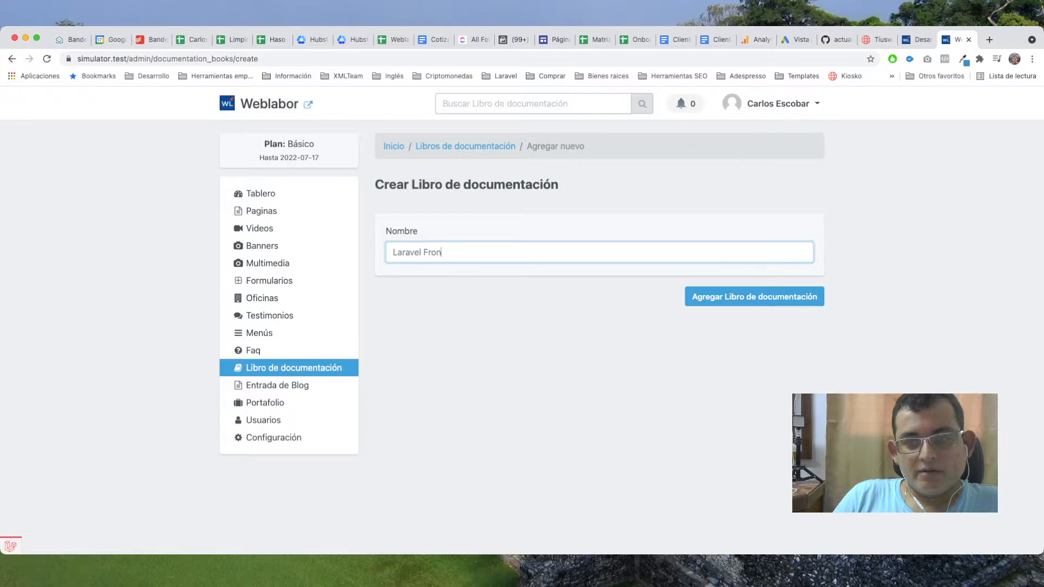
key("BackSpace")
key("BackSpace")
key("BackSpace")
type("ront")
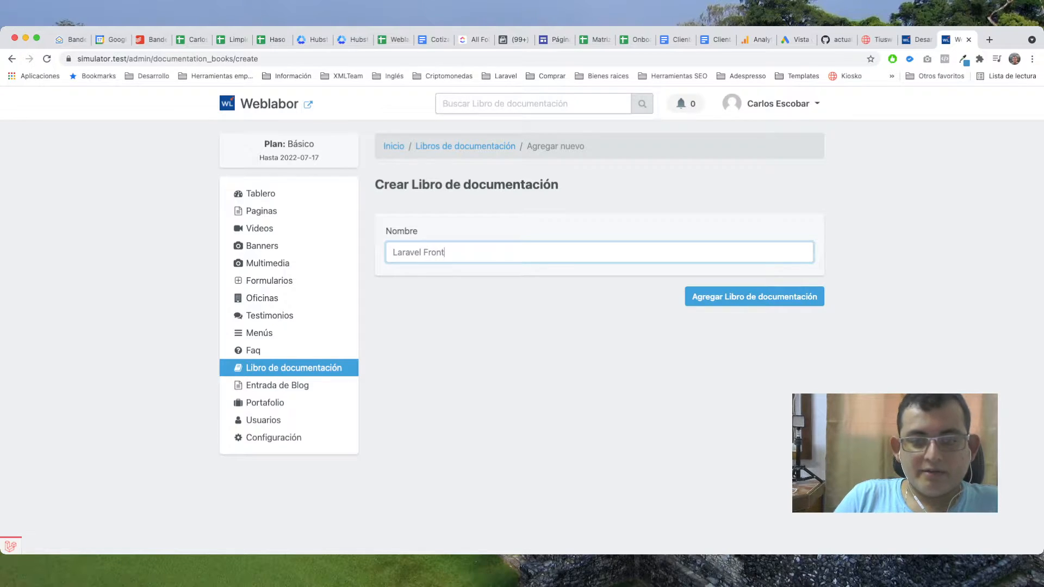
key("Return")
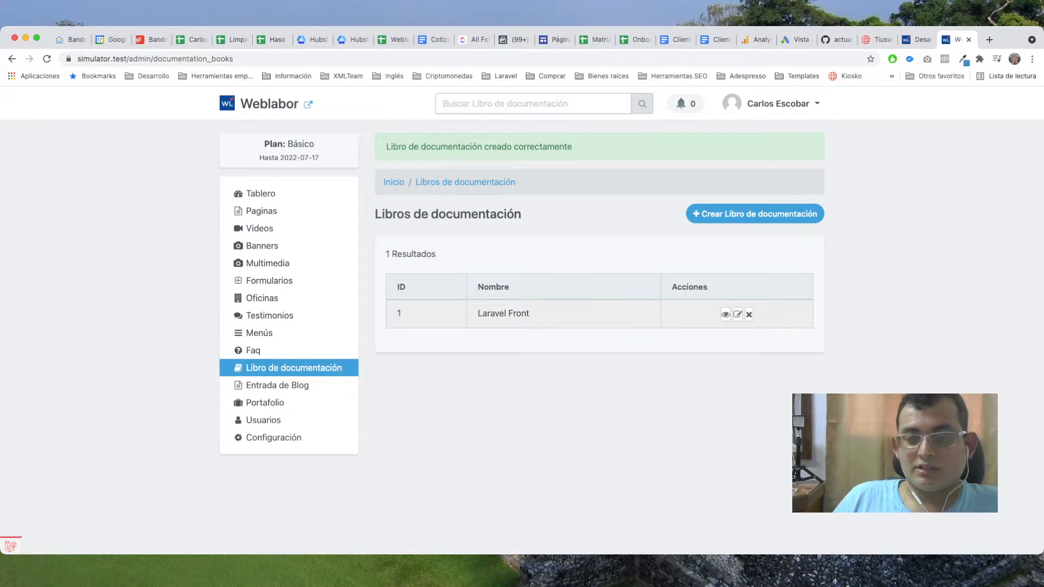
- Open the details of the Laravel Front book and look over its documentation versions section
left_click_drag(531, 314, 396, 314)
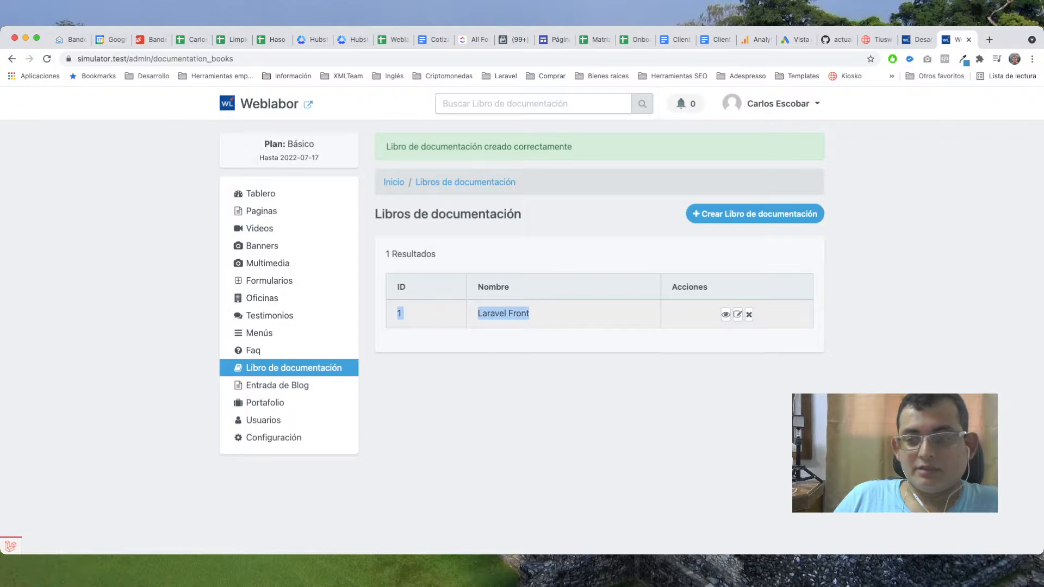
left_click(396, 314)
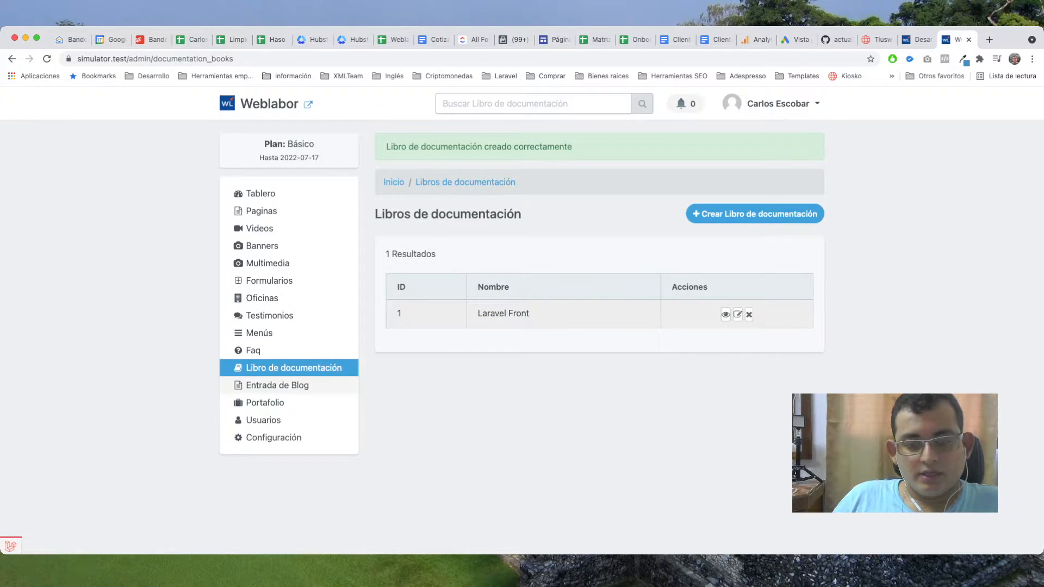
left_click(726, 314)
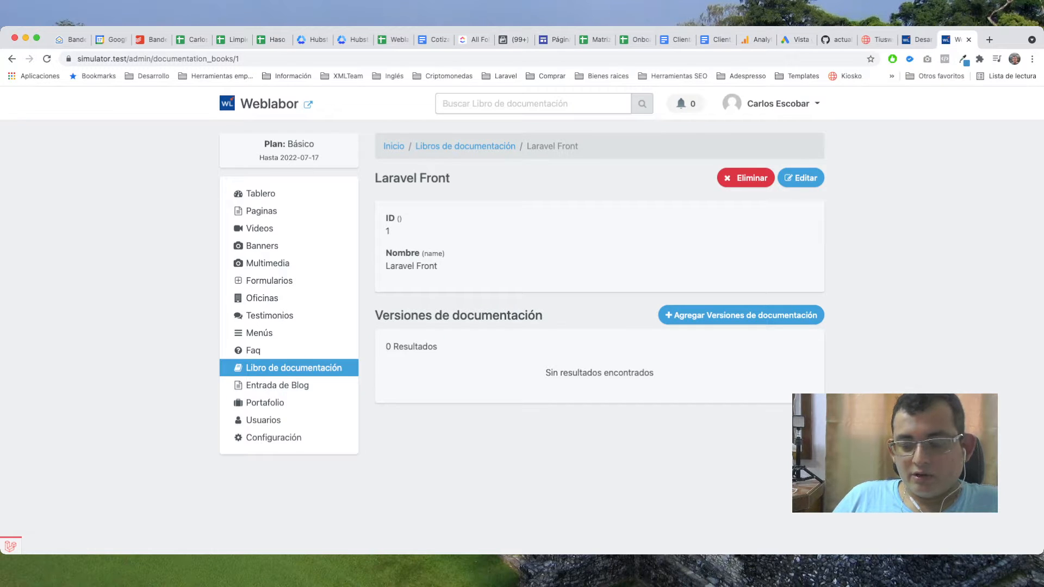
left_click_drag(383, 315, 543, 316)
left_click(561, 316)
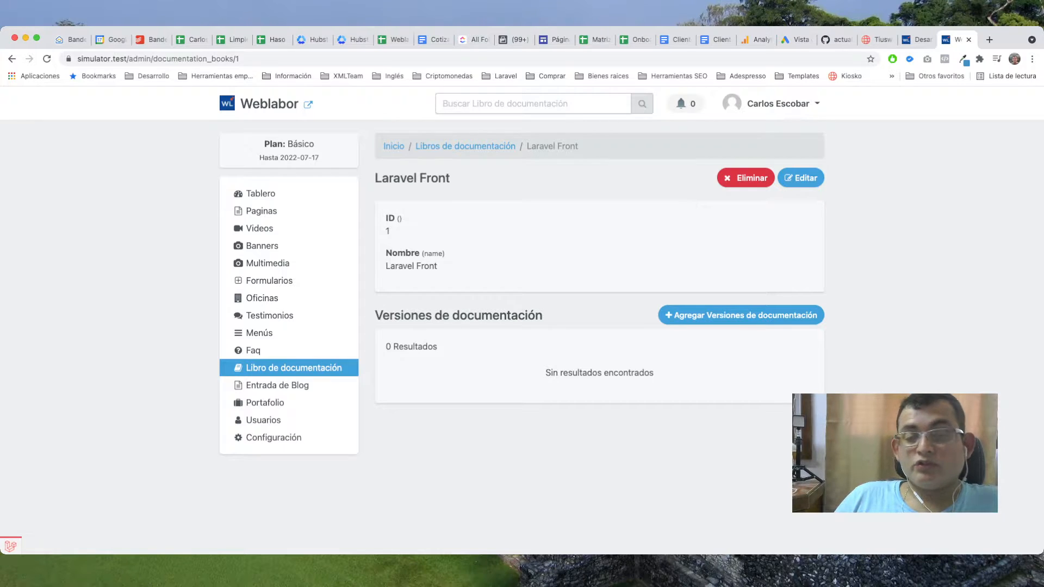
left_click_drag(546, 373, 640, 373)
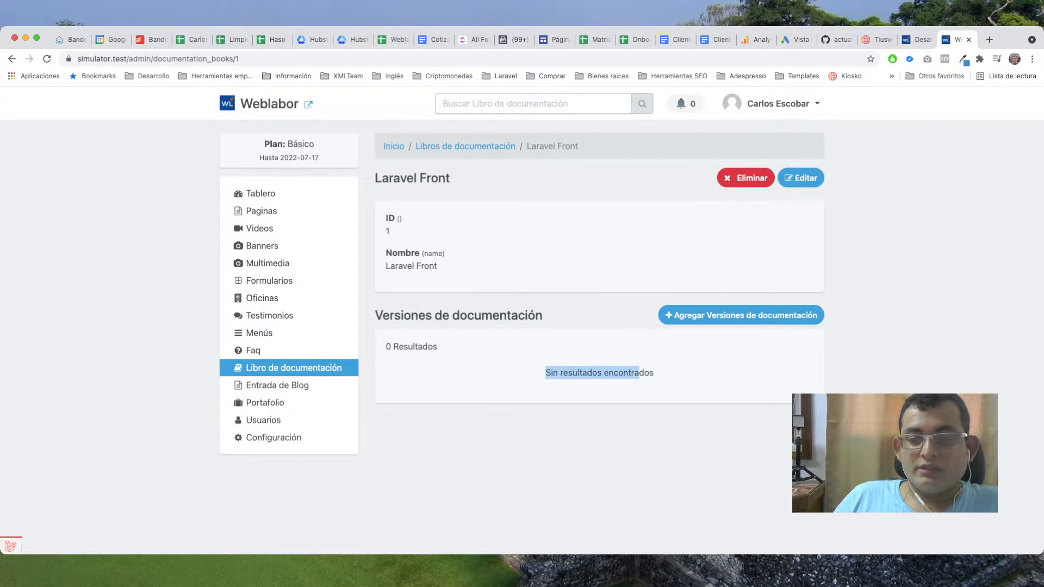
left_click(639, 373)
- Add a documentation version named Master to the Laravel Front book
left_click(741, 315)
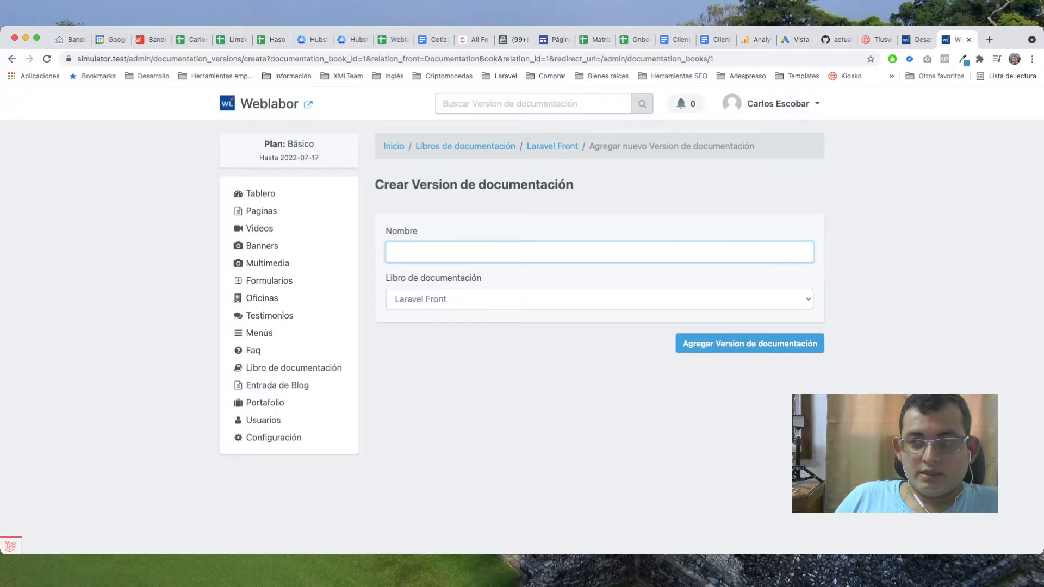
type("Normal")
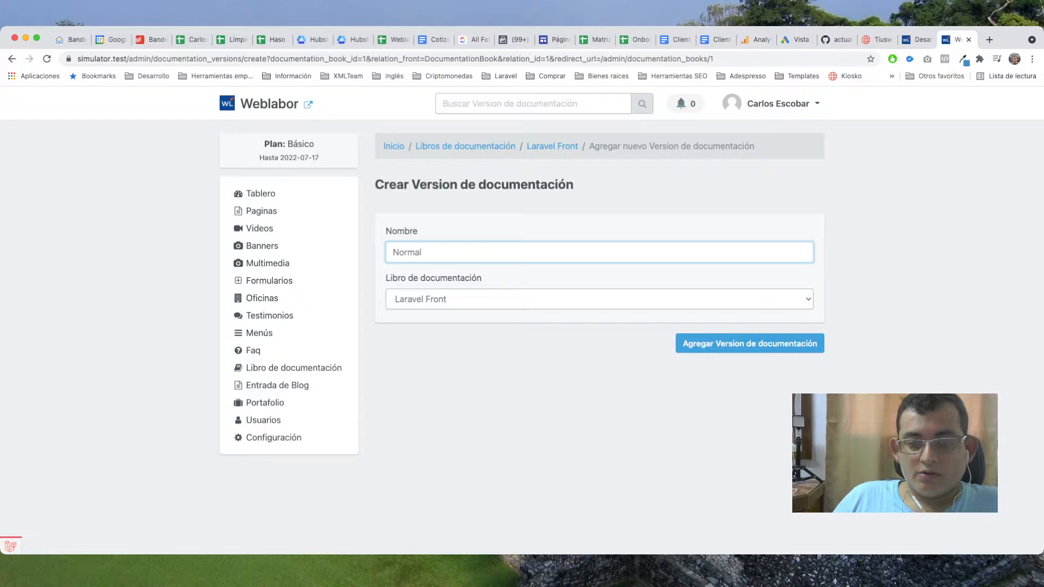
key("super+a")
type("Master")
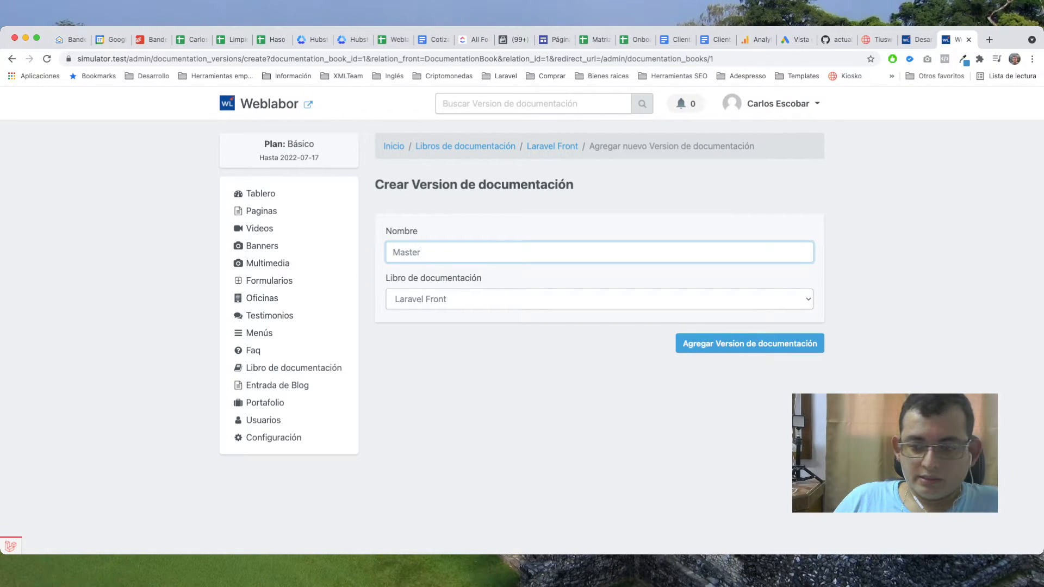
key("Return")
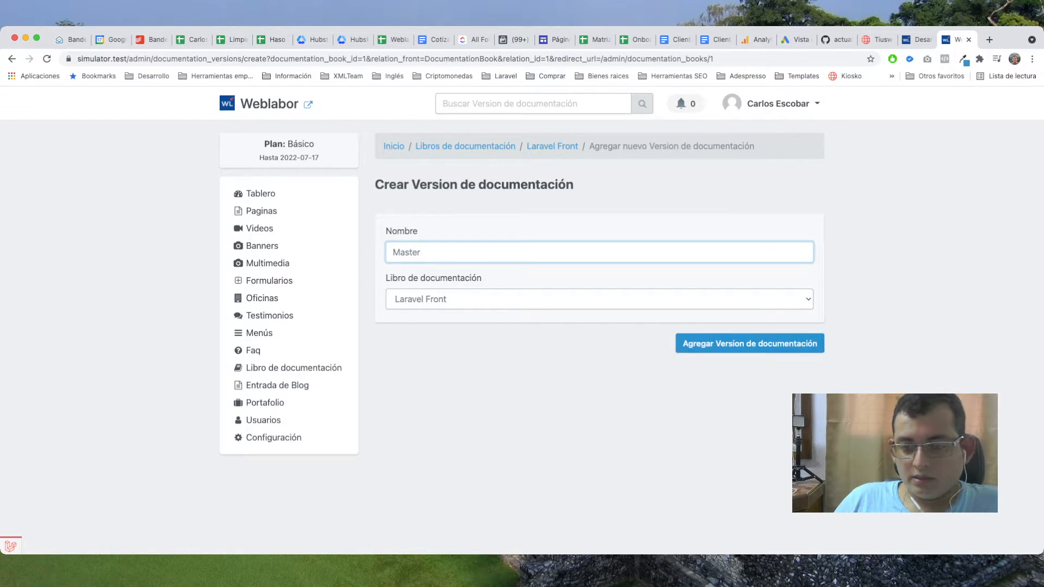
- Examine the Master entry in the Laravel Front book's list of documentation versions
left_click_drag(490, 442, 397, 442)
left_click(522, 442)
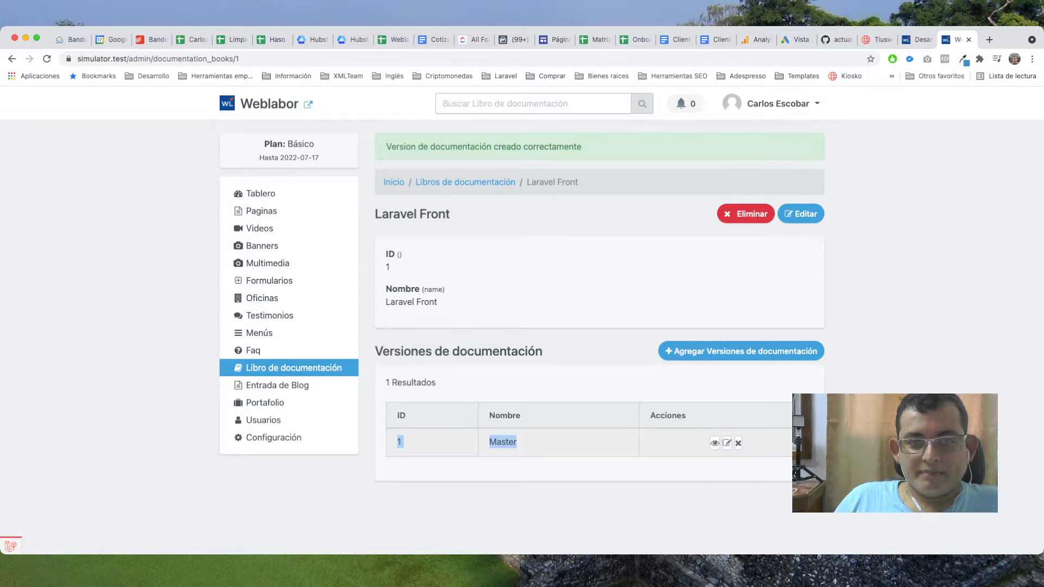
left_click(565, 442)
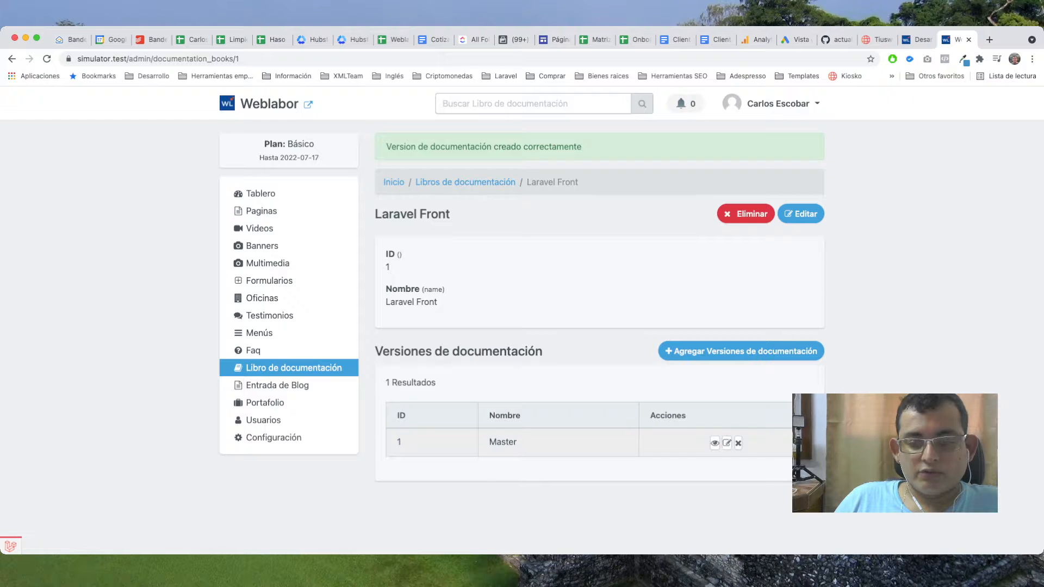
triple_click(503, 442)
left_click(503, 442)
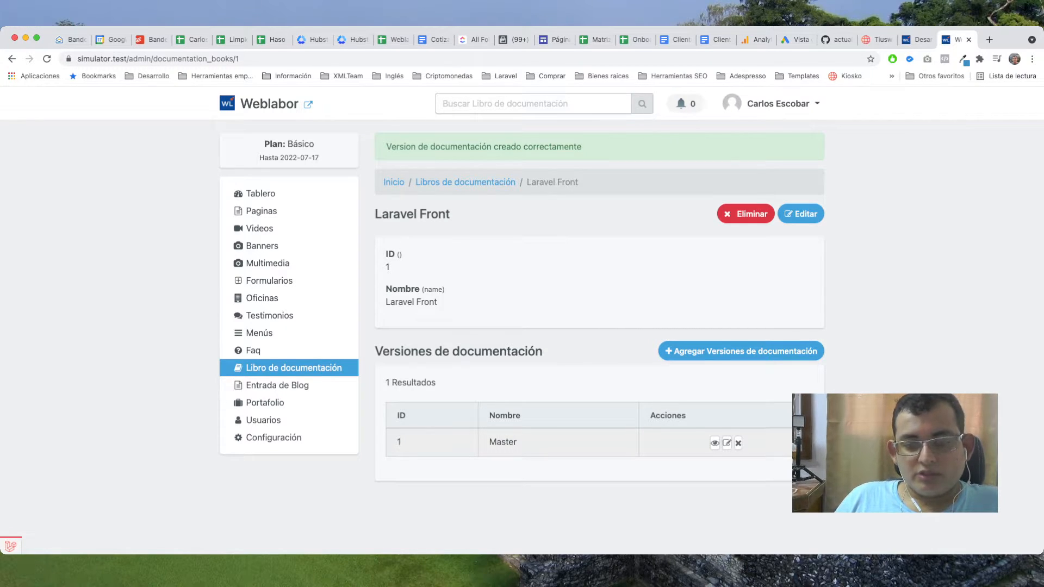
double_click(502, 442)
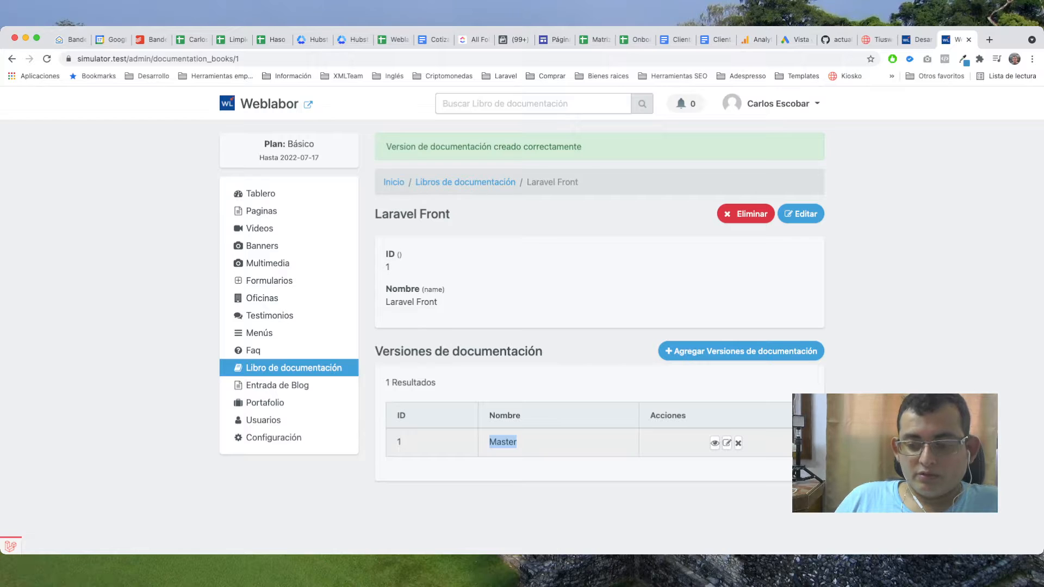
left_click(503, 442)
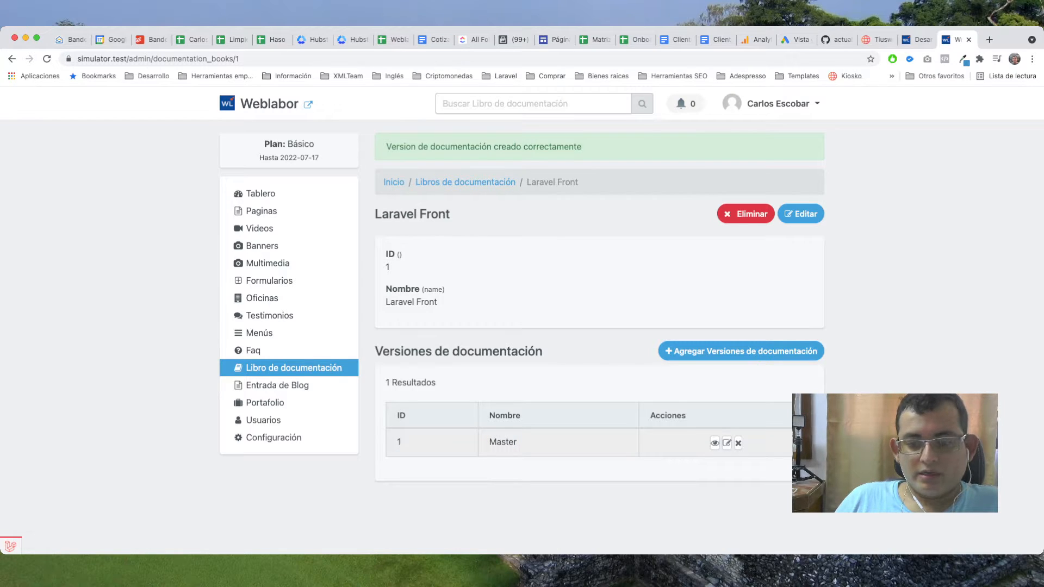
double_click(502, 442)
left_click(502, 443)
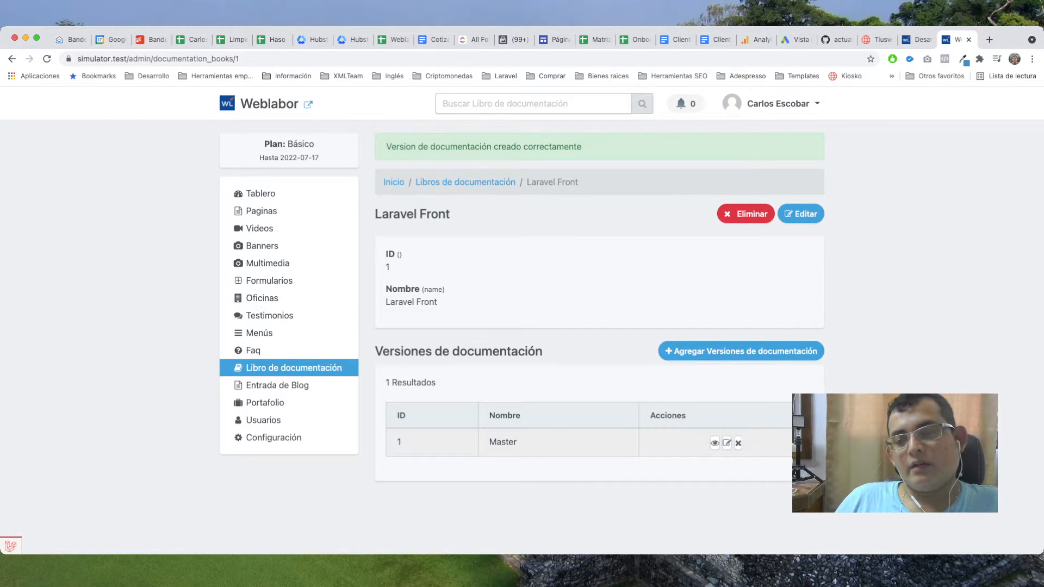
- Open the Master version and start a new documentation entry titled Empezando, leaving the slug empty
left_click(714, 443)
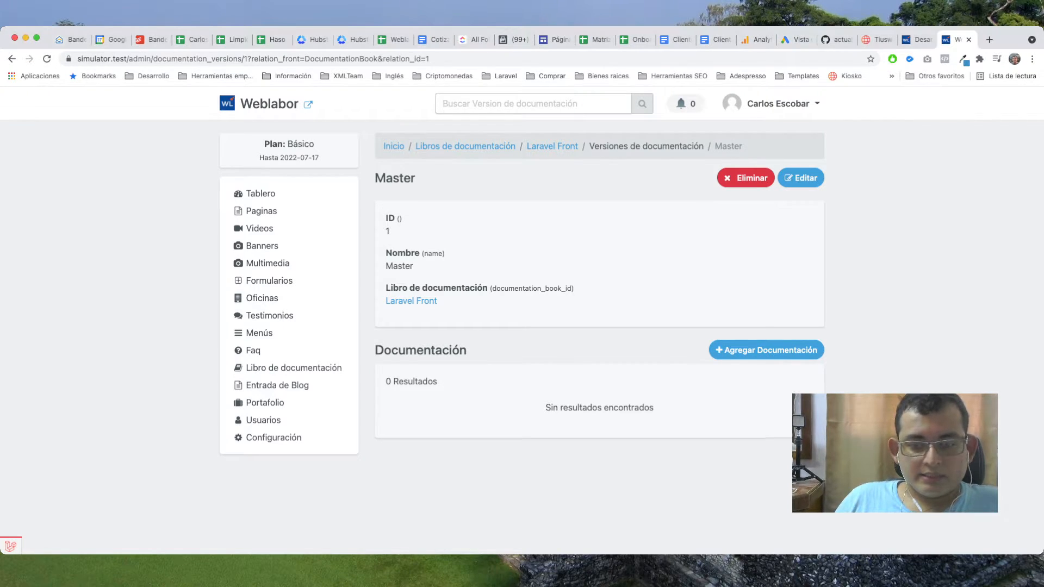
left_click(767, 350)
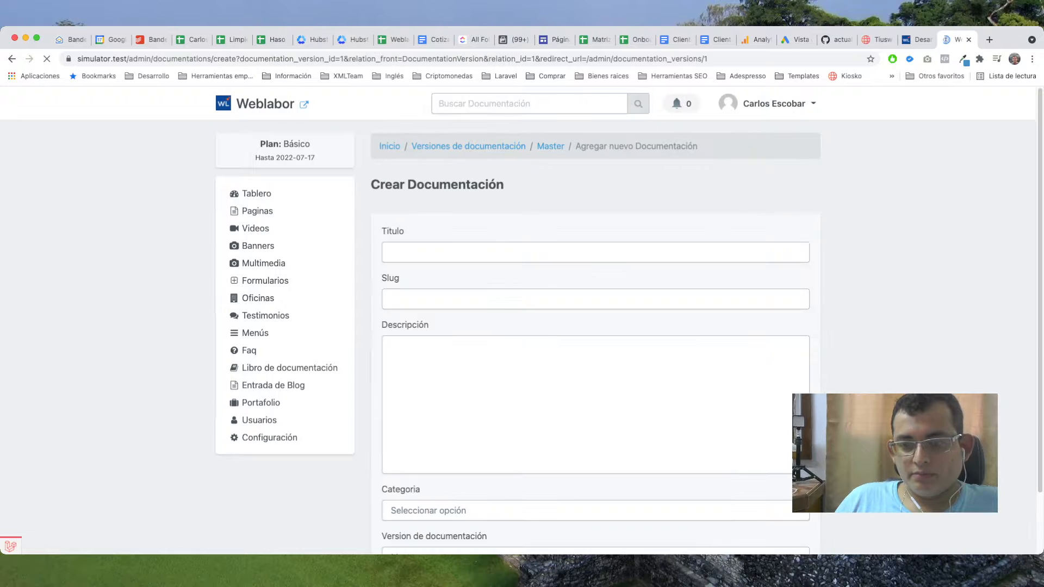
type("Empezando")
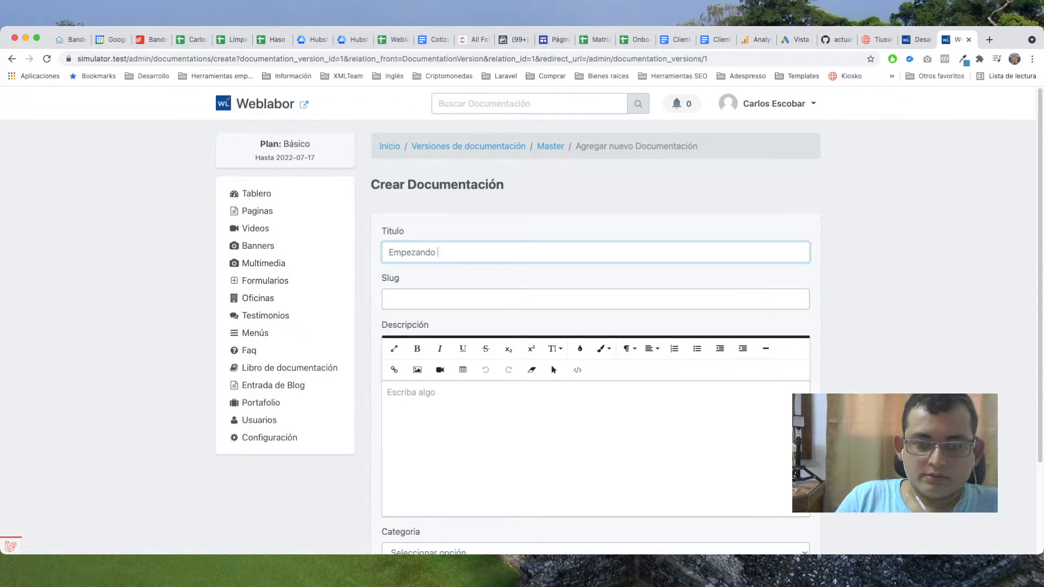
key("Tab")
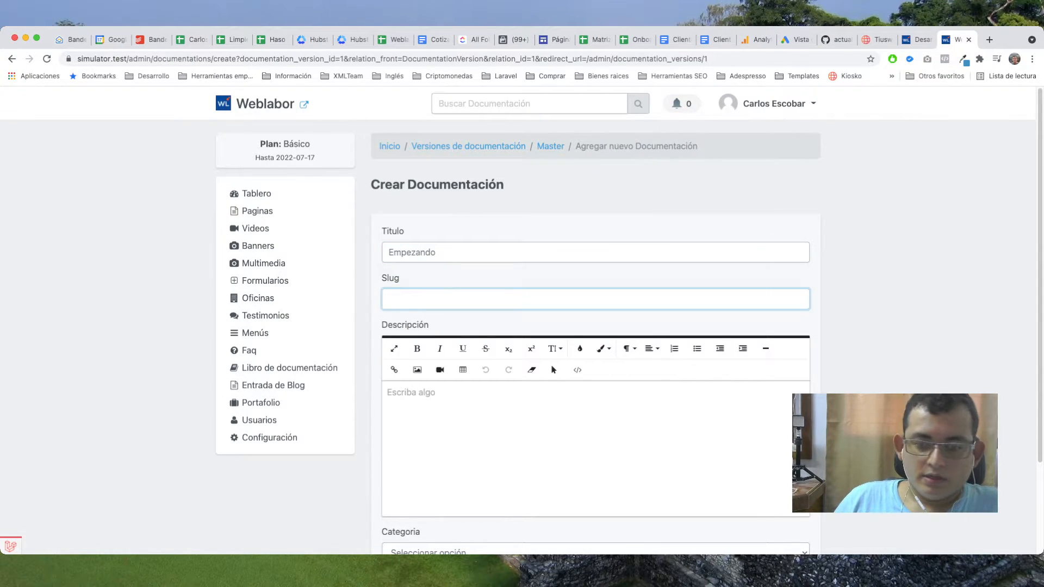
- Enter the description "Hola aqui voy a mostrar como empezar" and add the documentation entry without choosing a category
scroll(596, 320, "down", 2)
key("Tab")
type("Hola ")
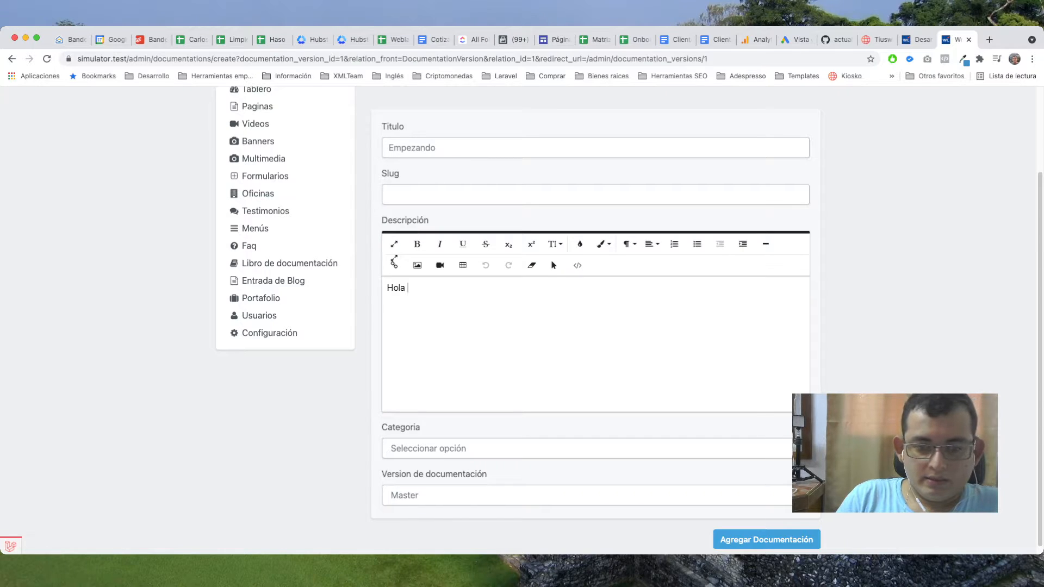
type("aqui voy a mos")
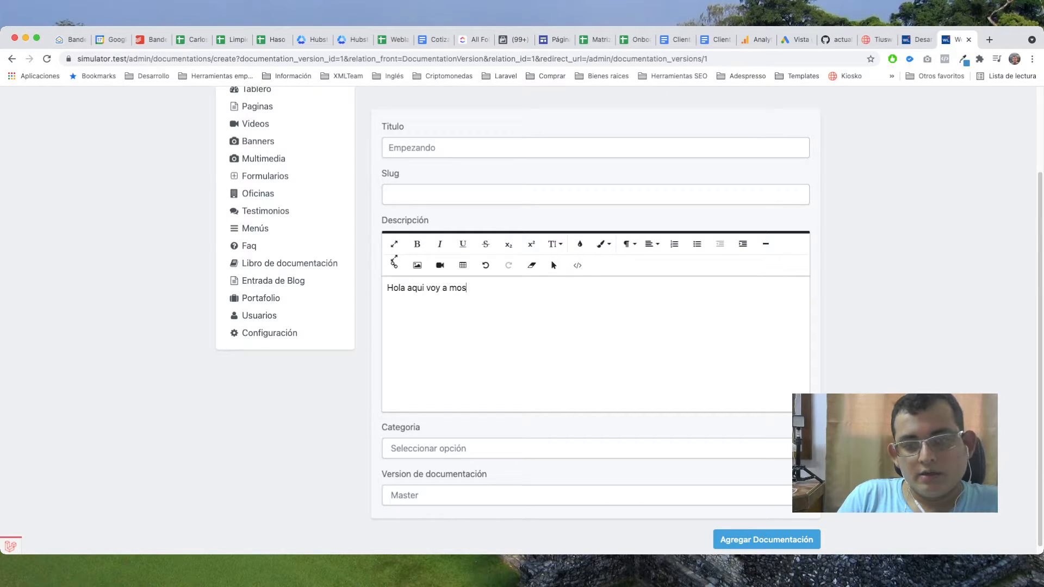
type("trar como")
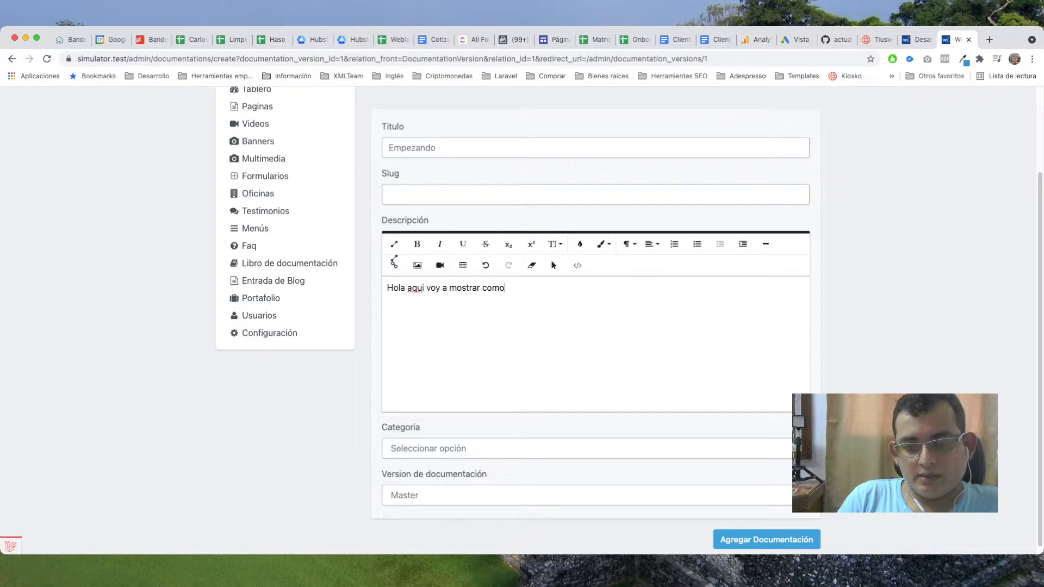
type(" empezar")
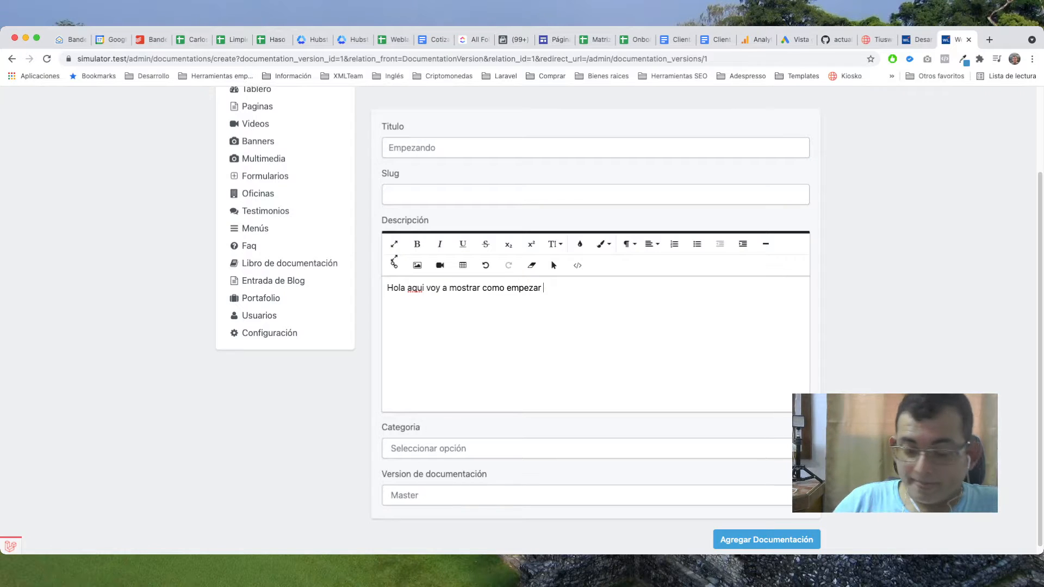
scroll(596, 326, "down", 1)
key("Tab")
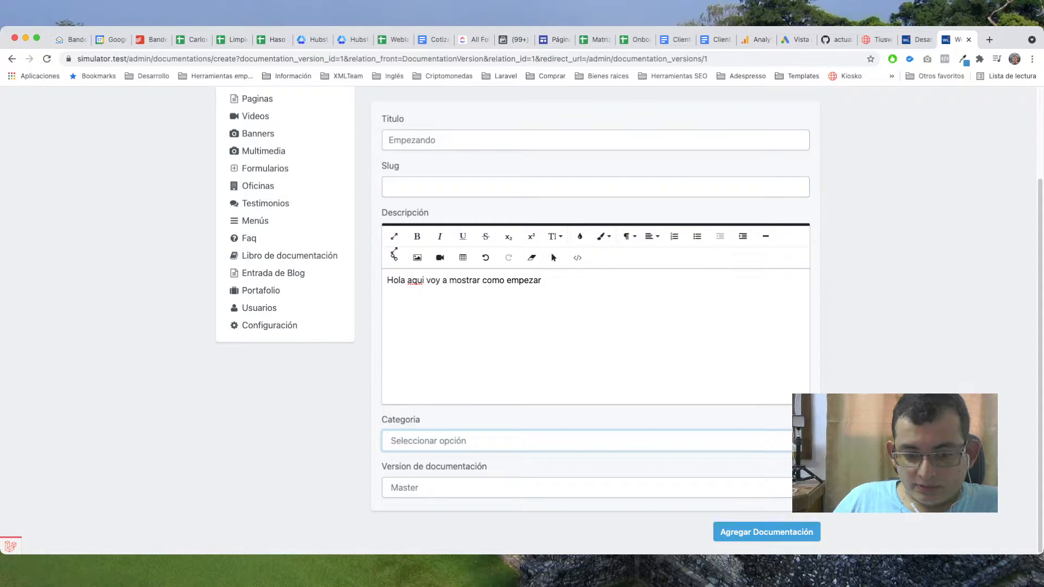
left_click(767, 532)
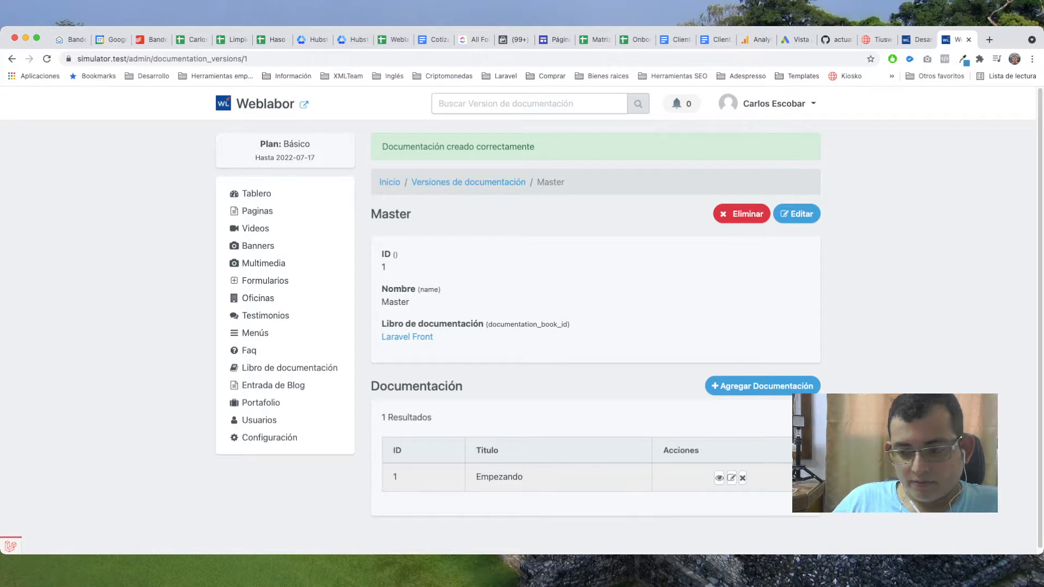
key("super+Tab")
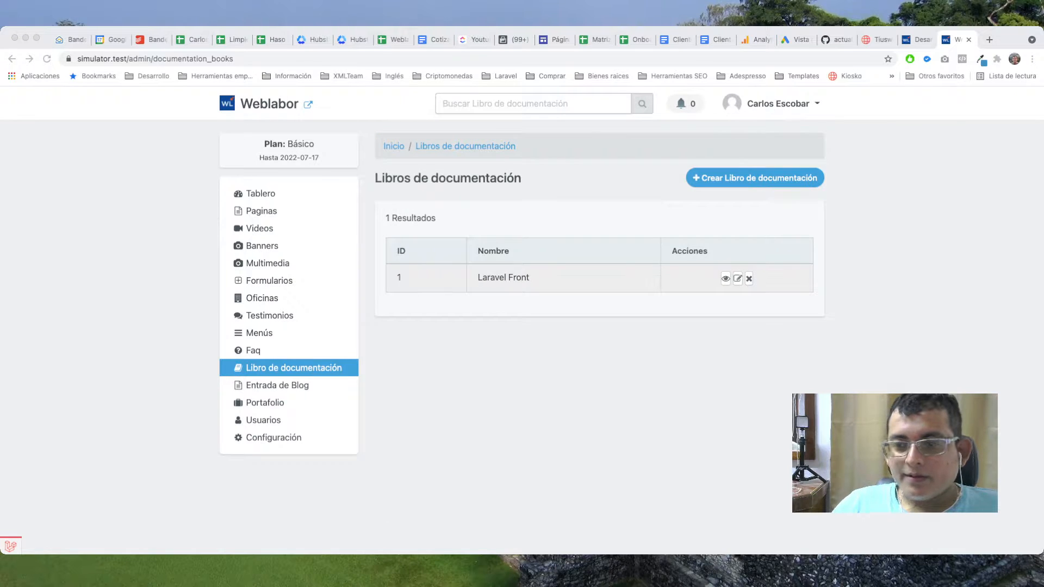
key("super+Tab")
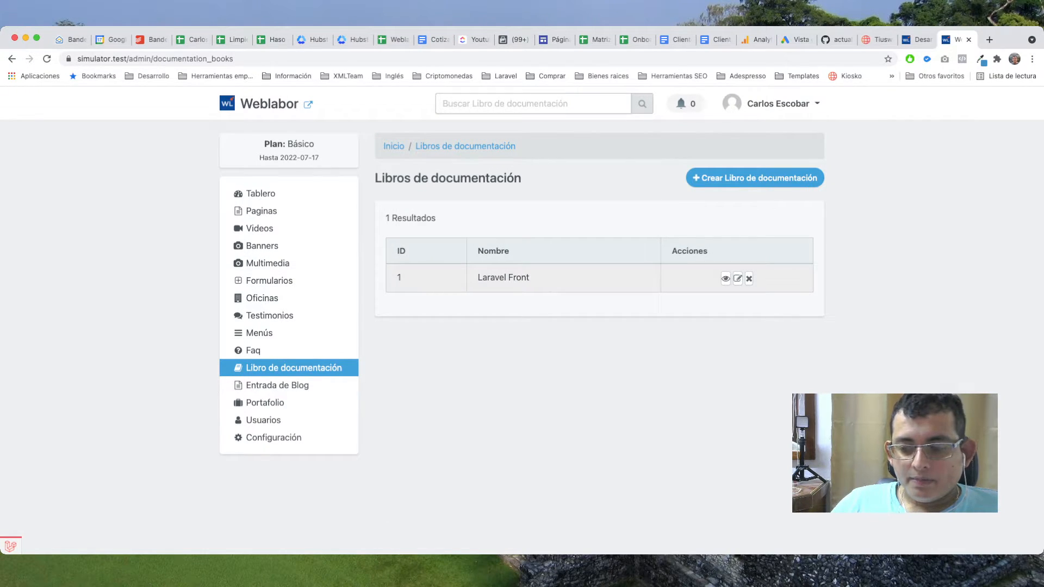
- Open the categories of the Laravel Front book and examine the Básico category in the list
key("super+Tab")
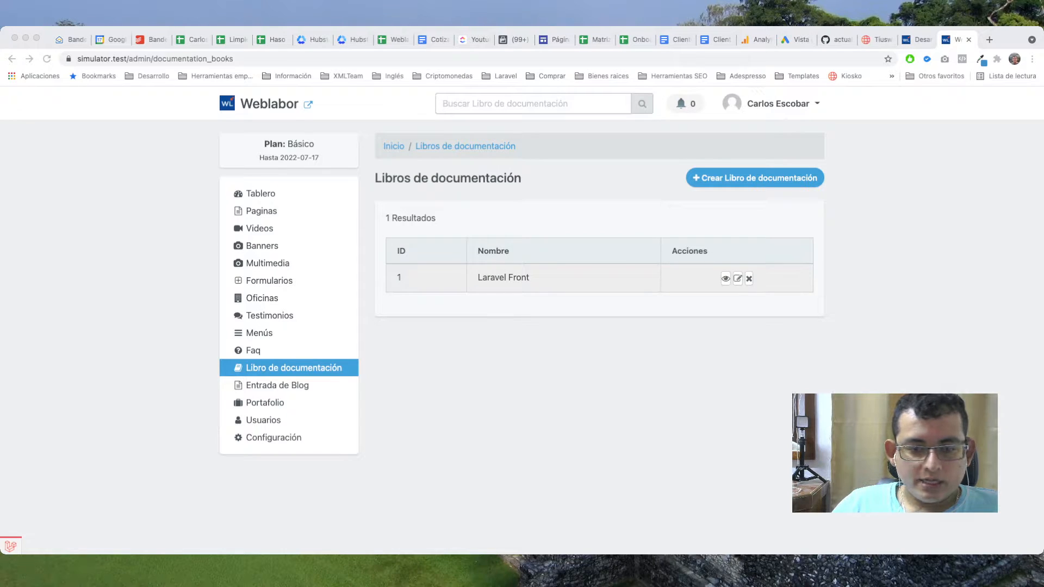
key("super+Tab")
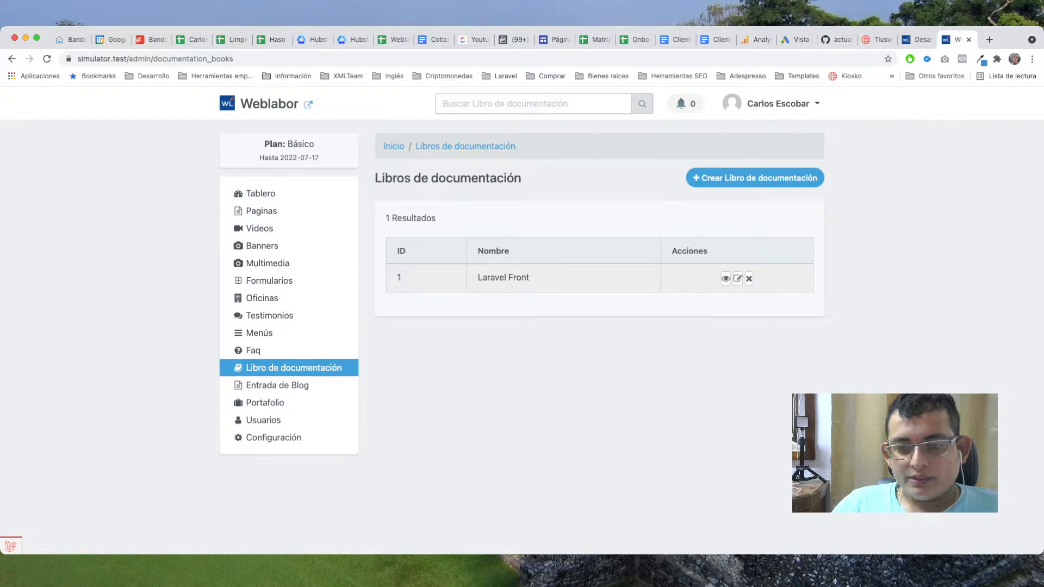
left_click(726, 279)
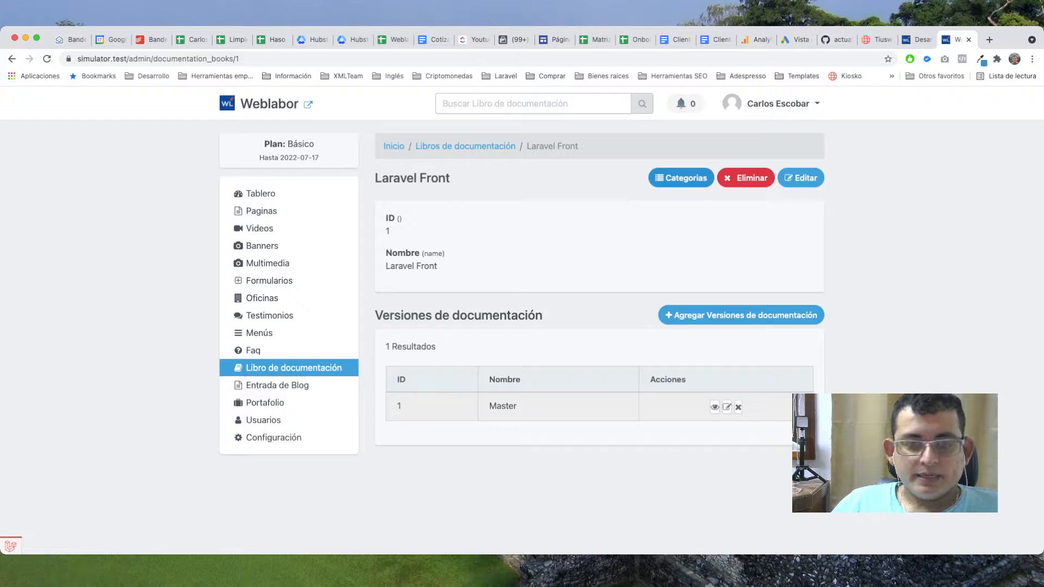
left_click_drag(375, 178, 451, 178)
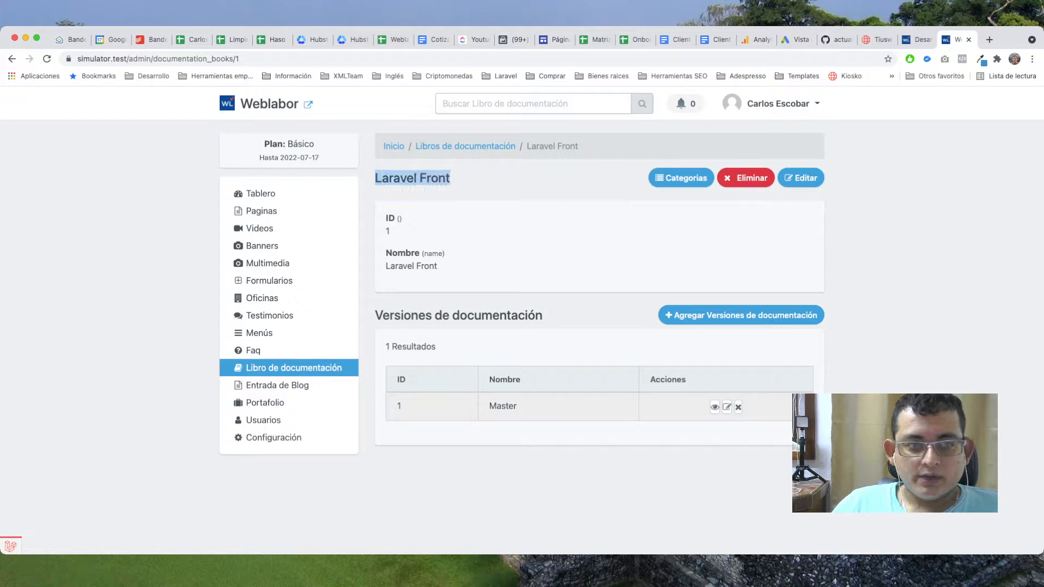
left_click(680, 178)
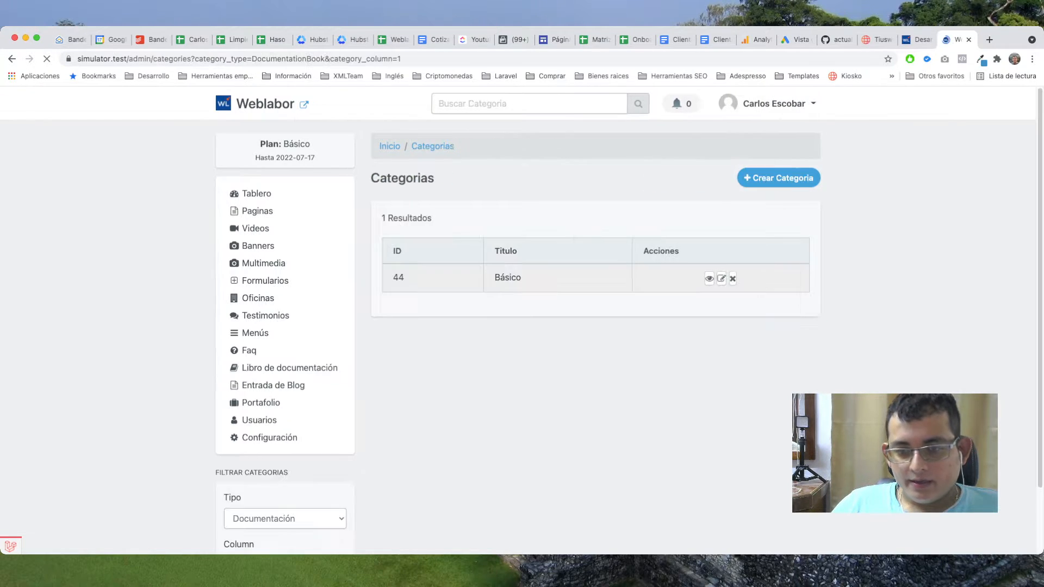
left_click_drag(398, 278, 522, 278)
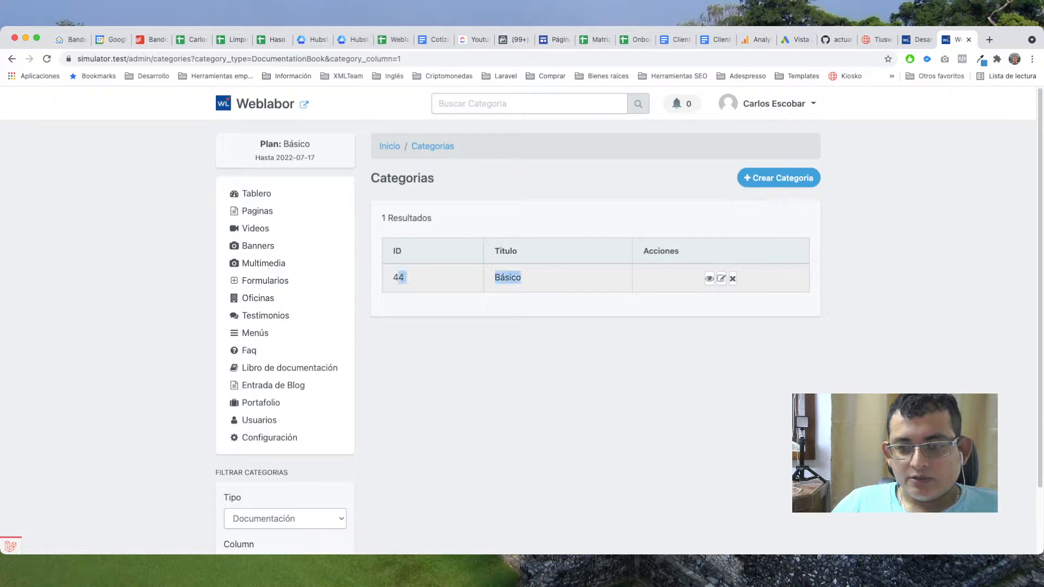
left_click(525, 278)
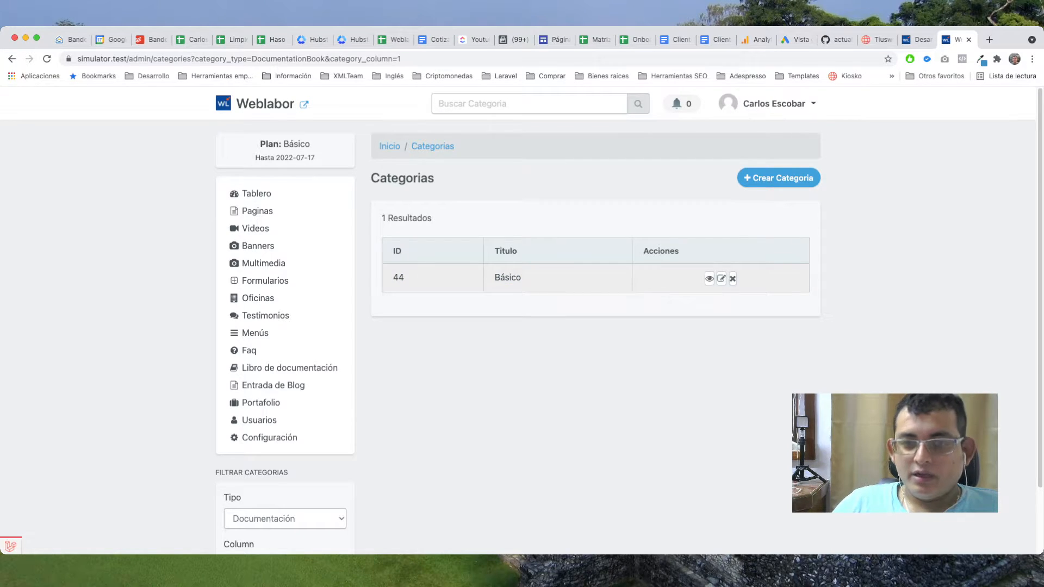
left_click_drag(494, 278, 522, 278)
left_click(522, 278)
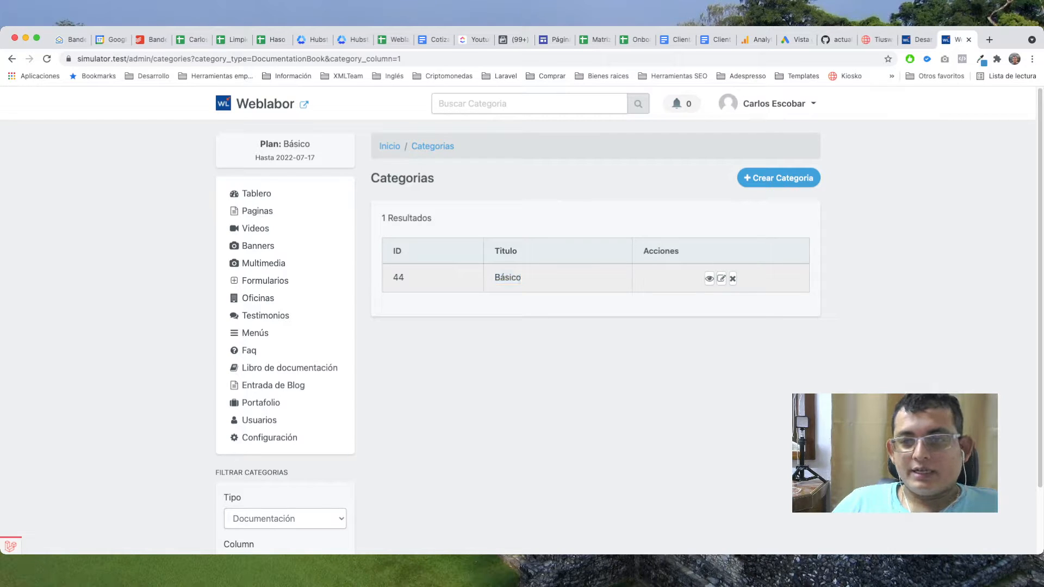
- Create a category titled Avanzado, leaving its slug, description and image empty
left_click(779, 178)
scroll(518, 321, "down", 2)
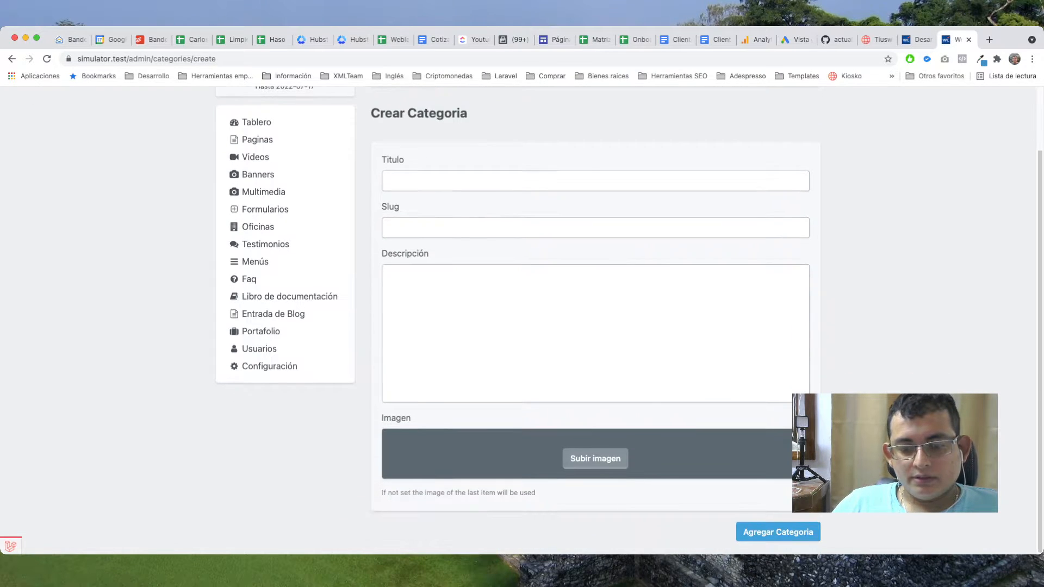
scroll(517, 320, "up", 2)
left_click(517, 252)
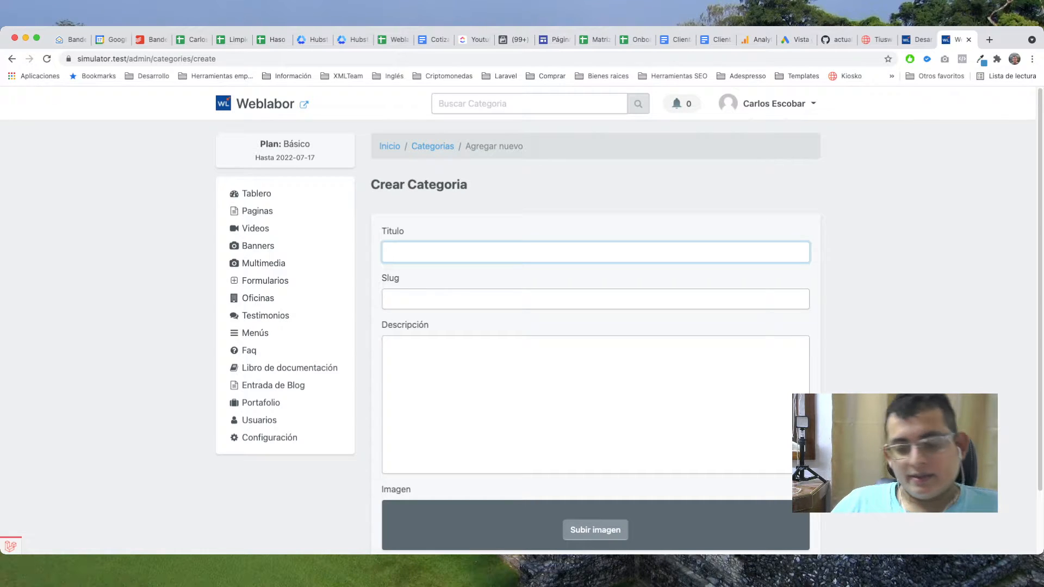
type("Avanzado")
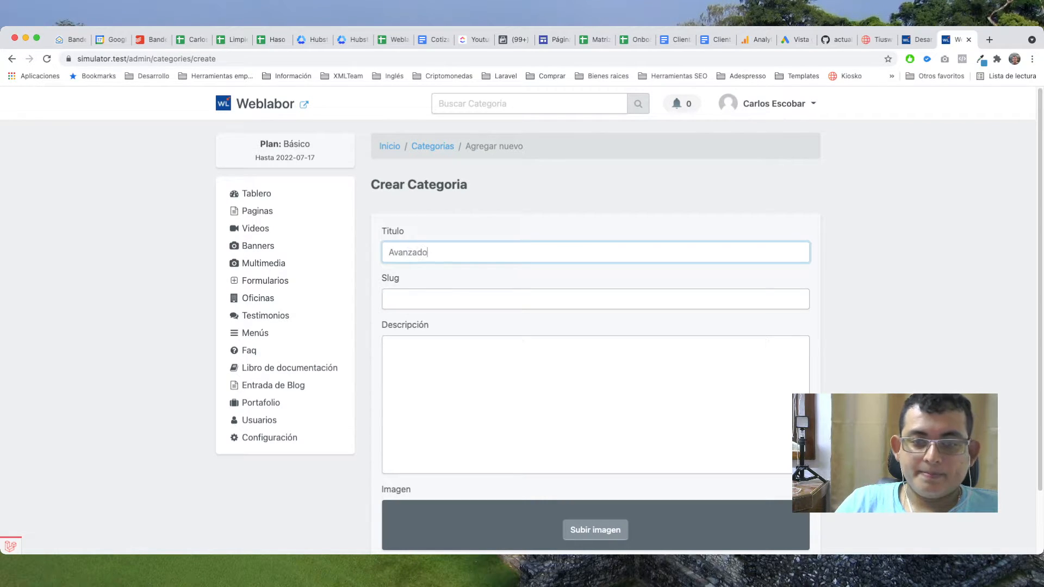
key("Return")
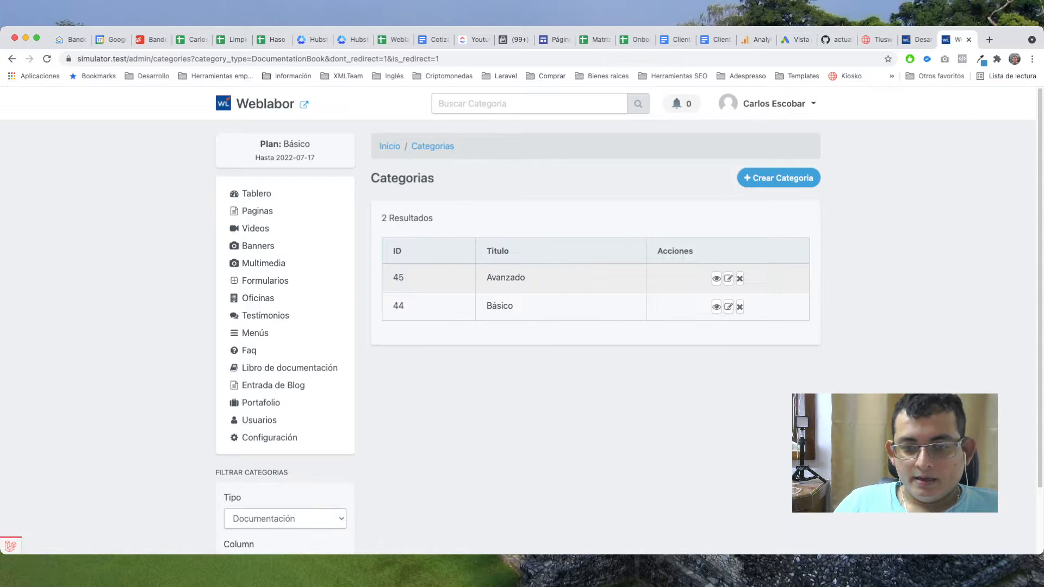
- Reopen the Laravel Front book, review its category list, and return to the book's details
left_click(290, 367)
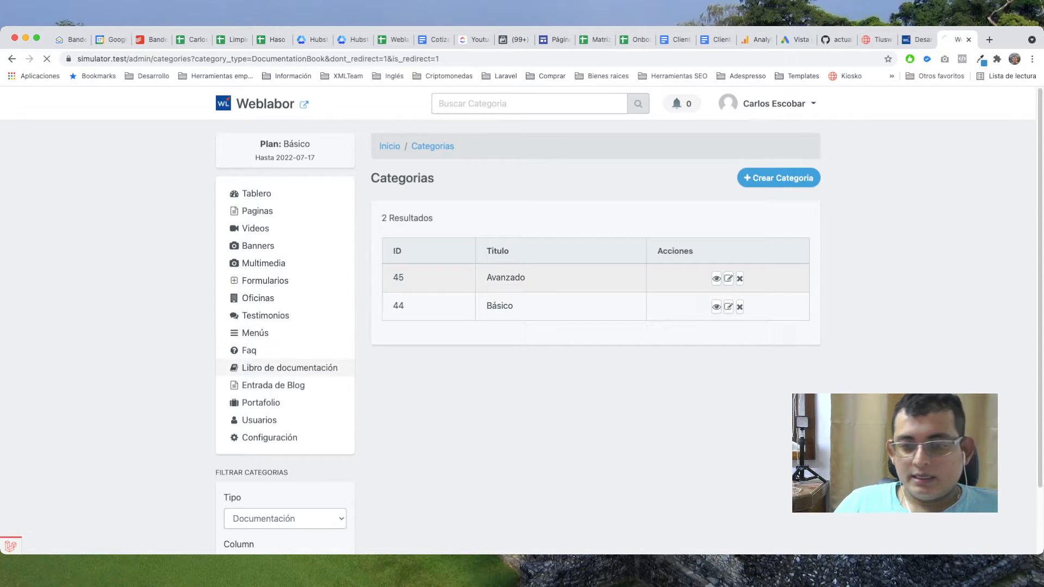
left_click(725, 279)
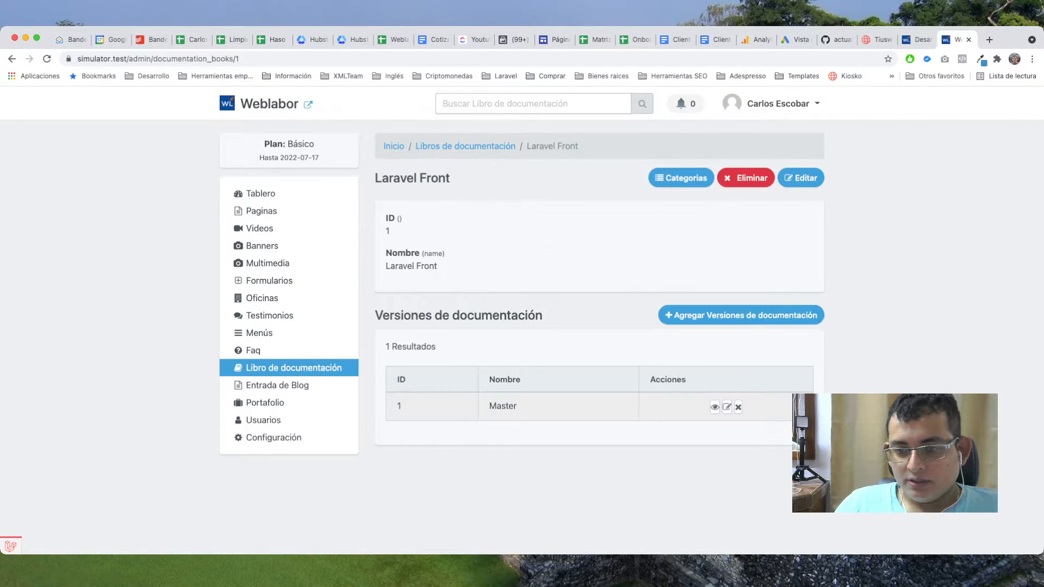
left_click(681, 178)
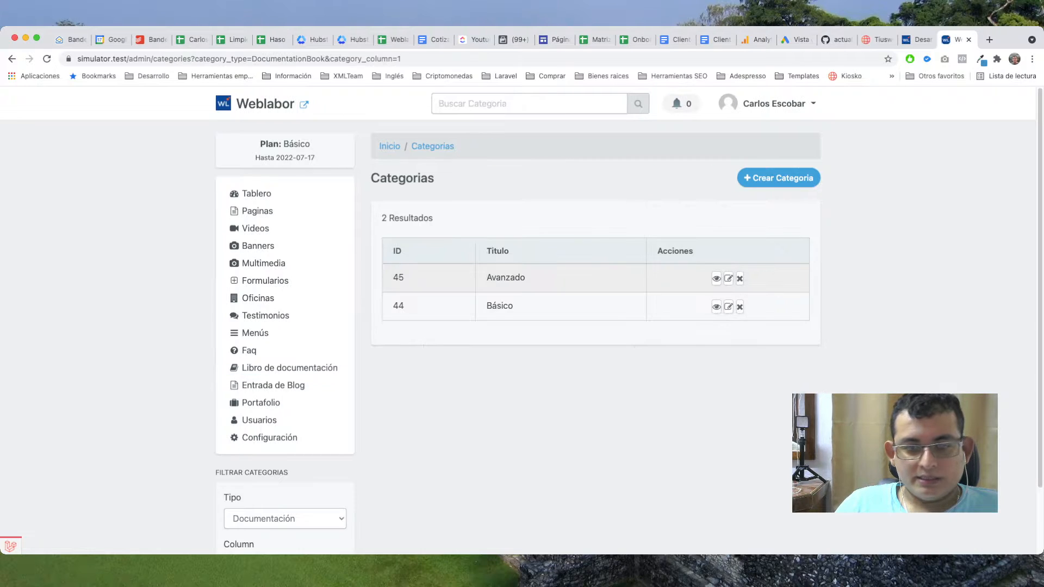
left_click(12, 58)
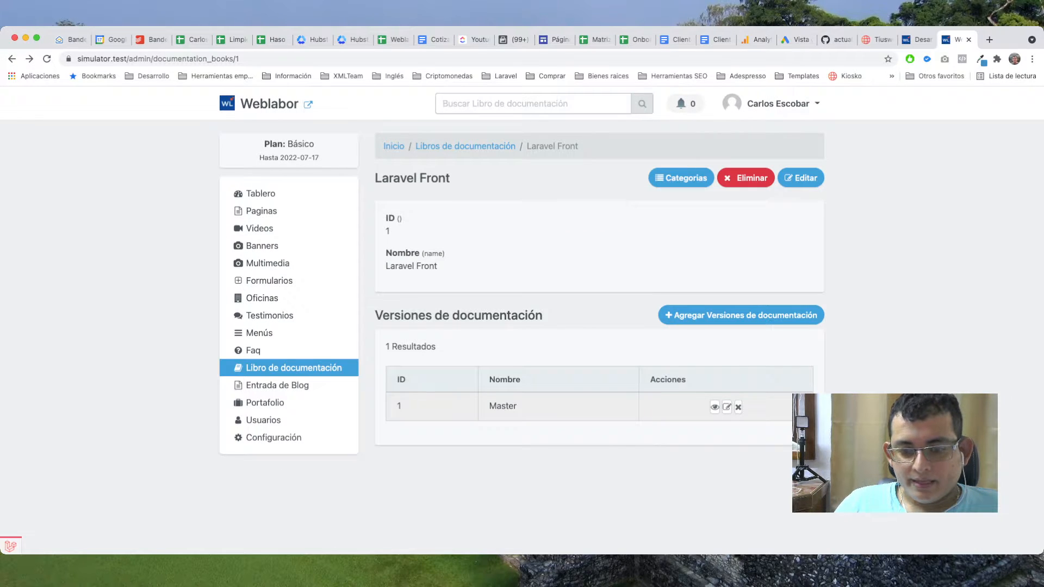
- Open the Master version of the book and start a new documentation entry titled Empezando
left_click(715, 407)
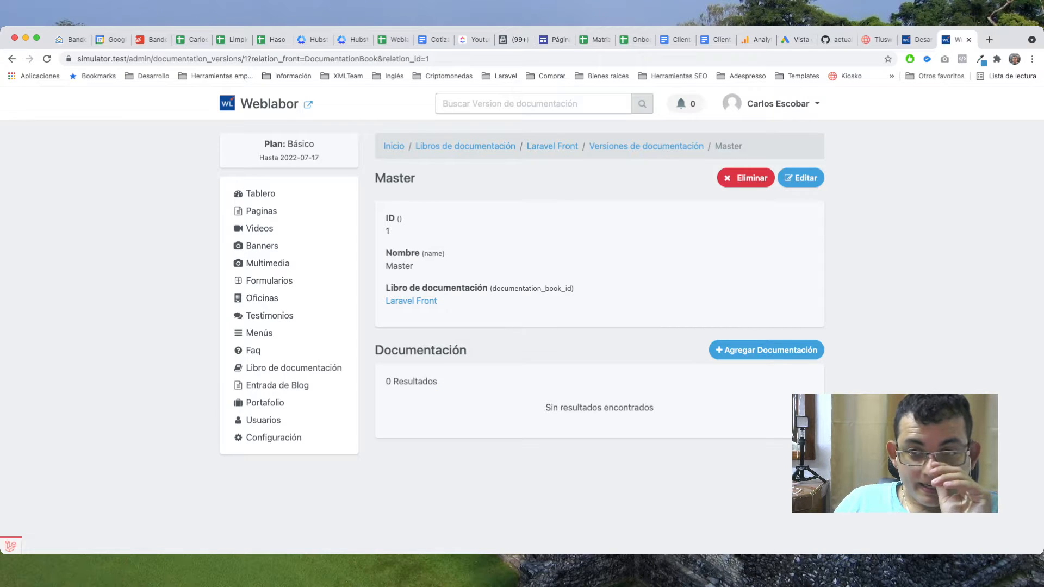
left_click_drag(375, 179, 416, 179)
left_click(418, 180)
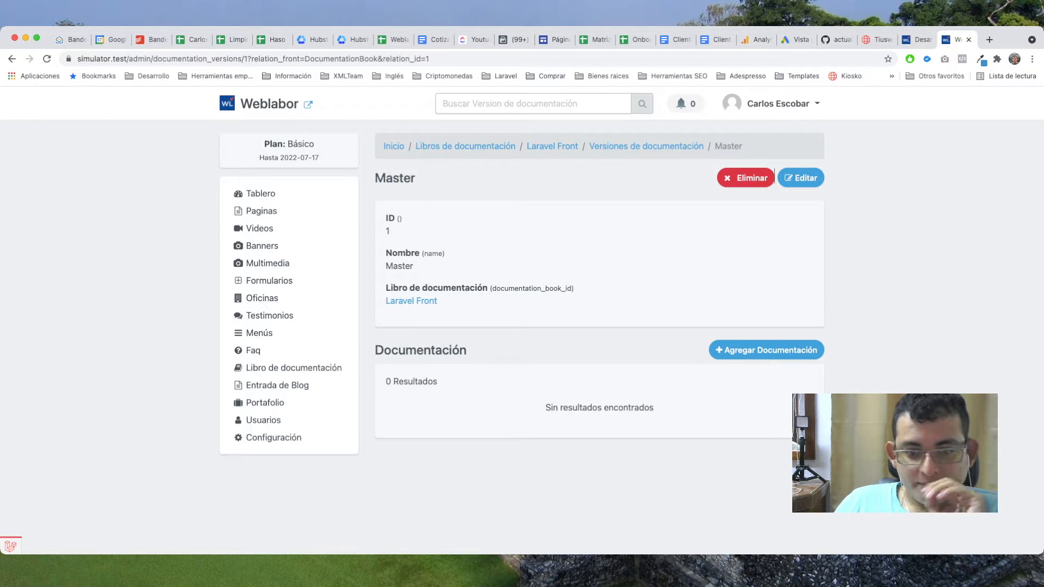
left_click_drag(375, 350, 452, 350)
left_click(452, 350)
left_click(767, 350)
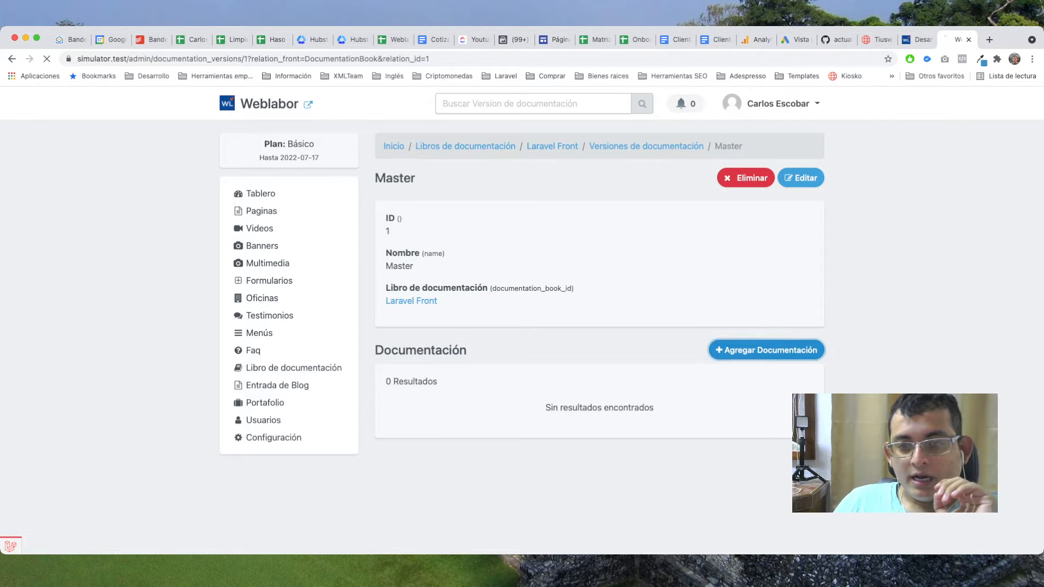
scroll(595, 338, "down", 2)
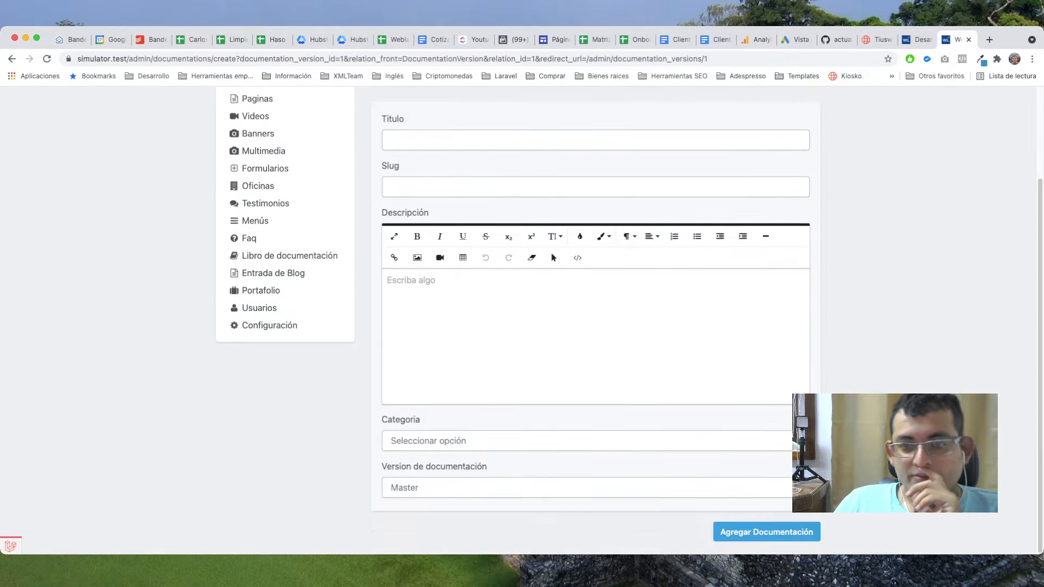
scroll(595, 337, "up", 2)
left_click(390, 252)
type("Empezando")
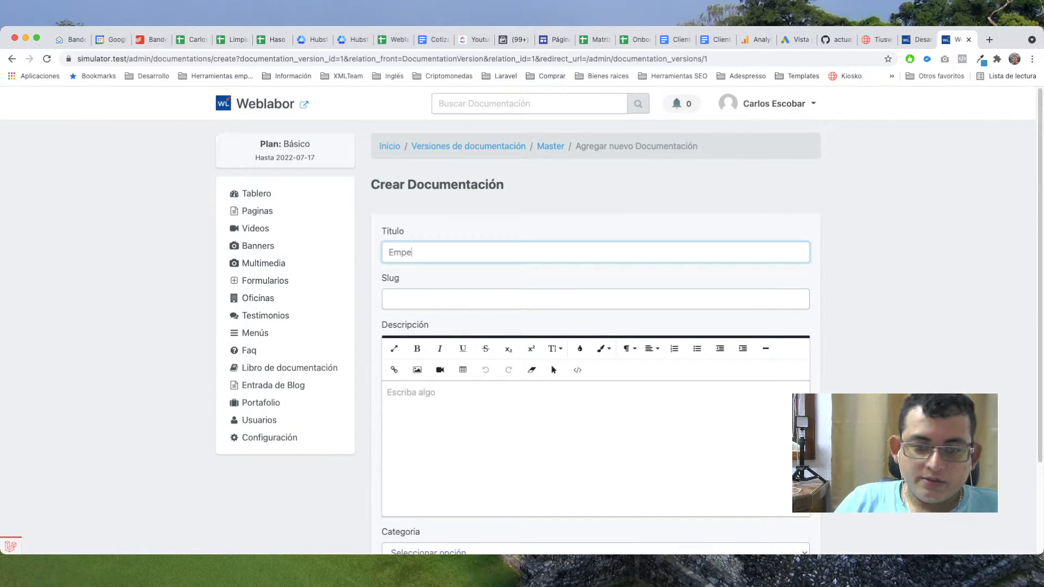
key("Tab")
- Enter the description "Aqui va el texto", choose the Básico category, and add the documentation entry with an empty slug
scroll(596, 320, "down", 2)
scroll(596, 321, "down", 2)
key("Tab")
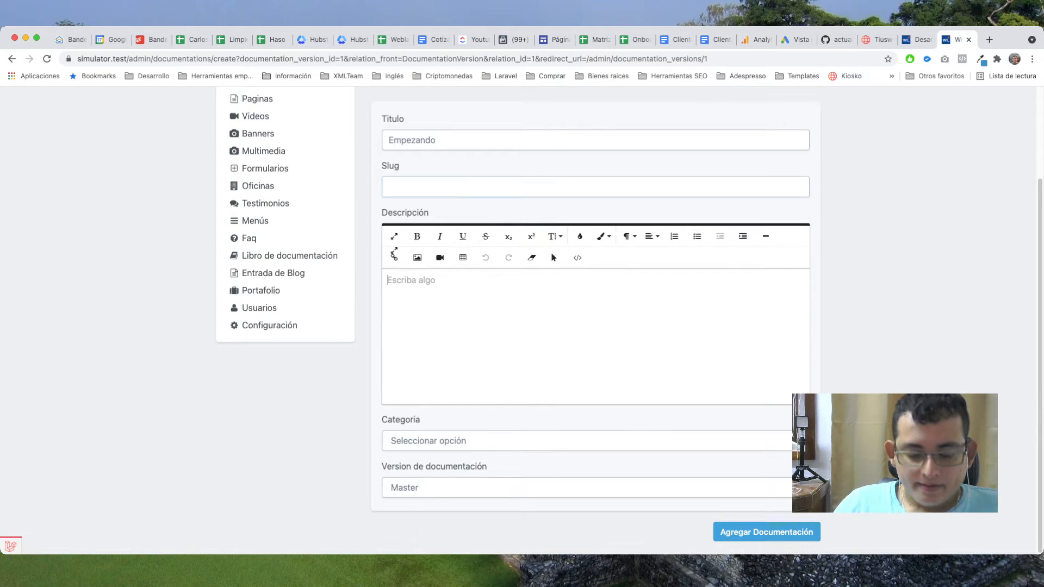
type("Aqui va el ")
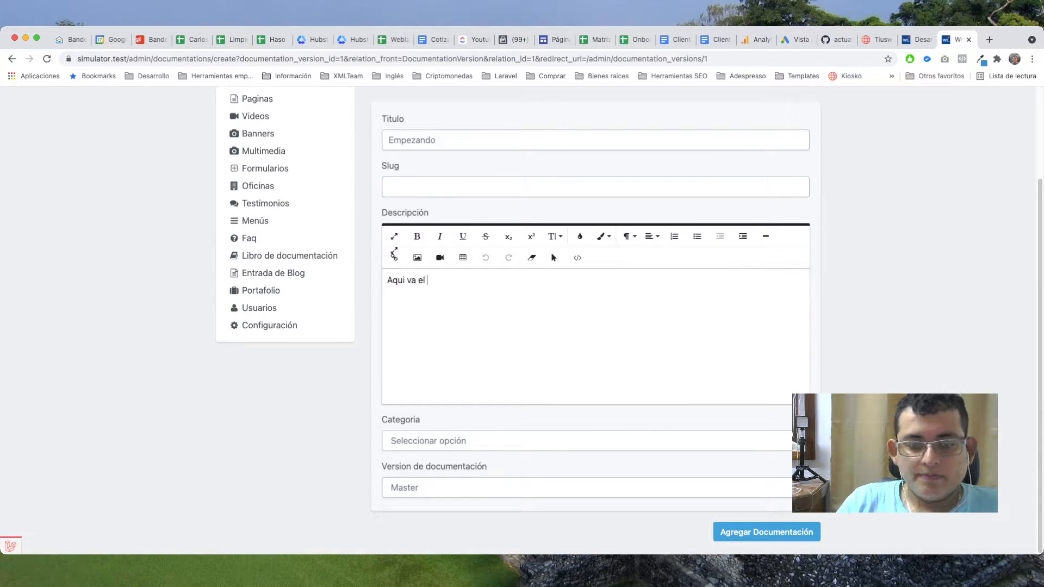
type("texto")
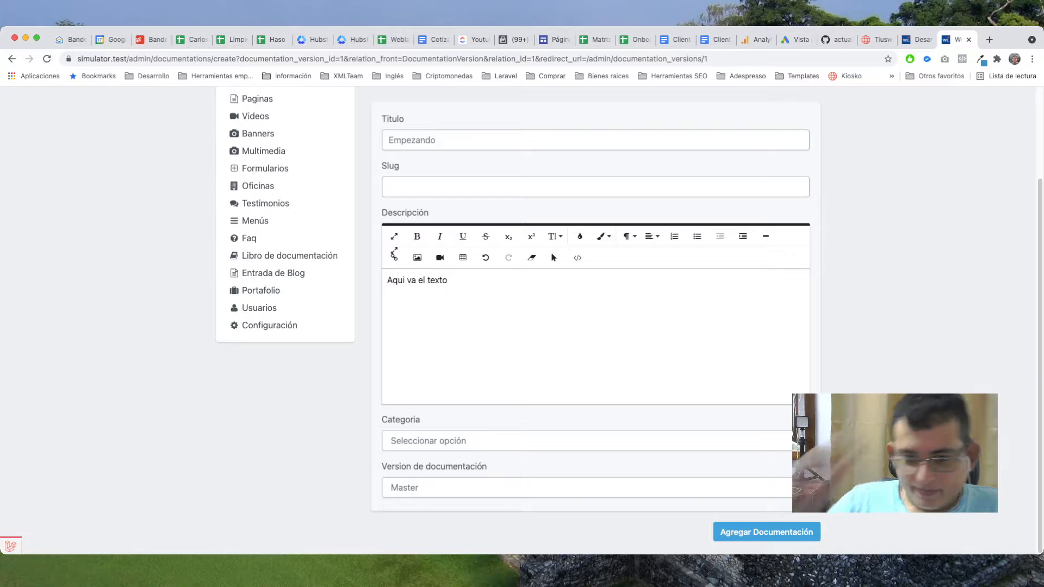
key("Tab")
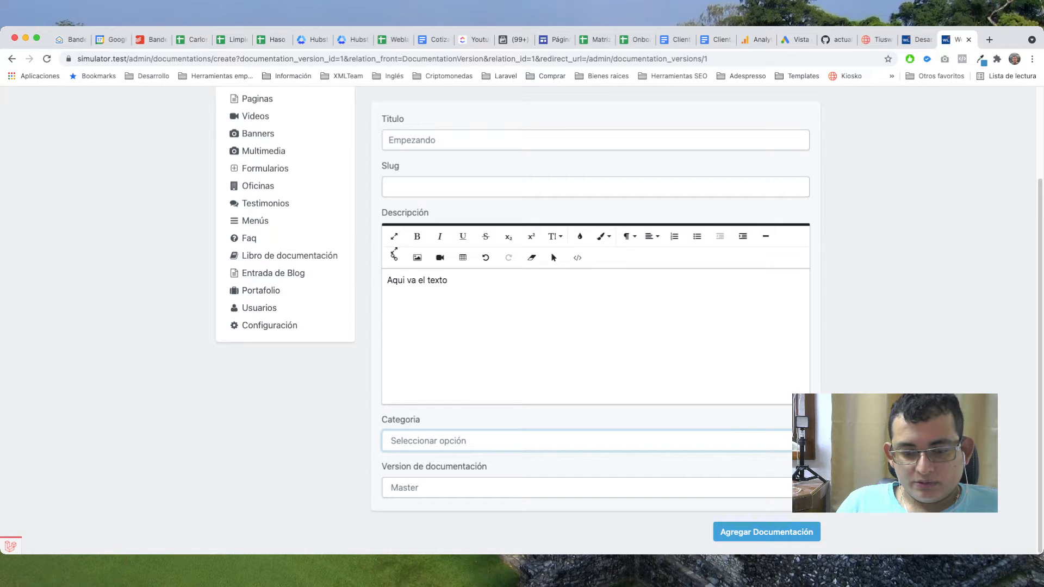
key("Down")
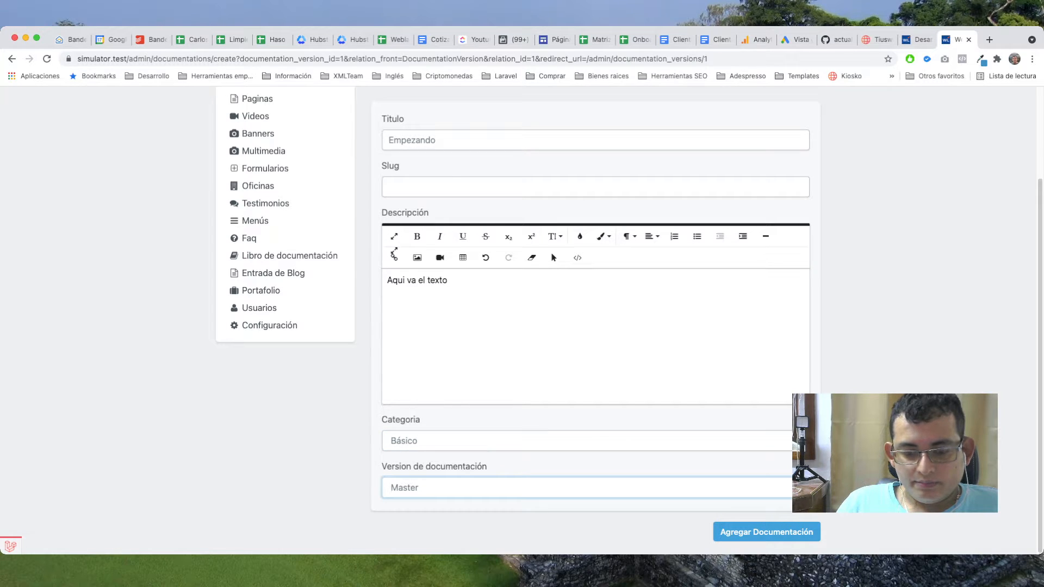
scroll(485, 348, "up", 3)
scroll(485, 348, "down", 3)
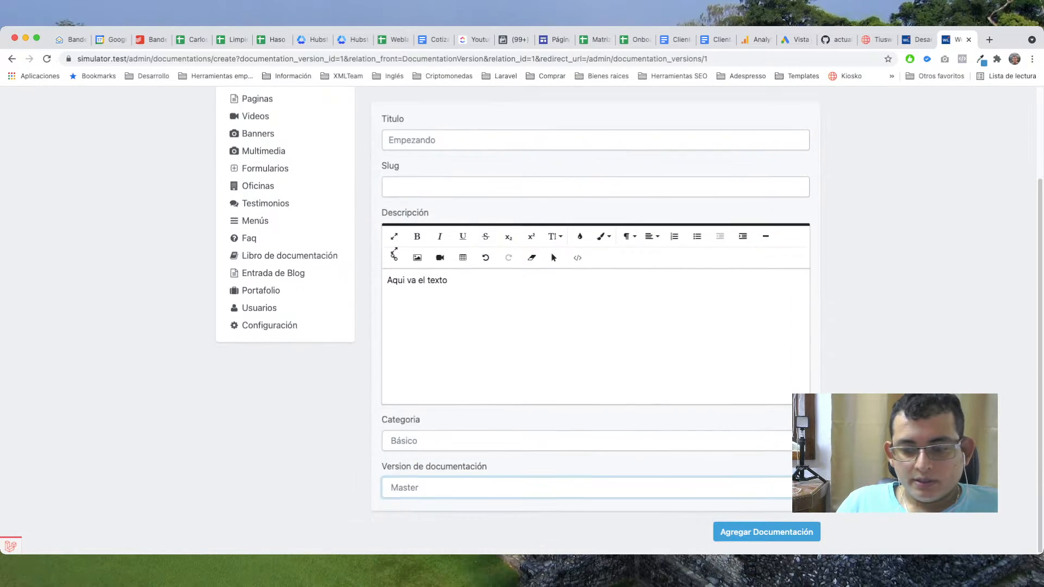
left_click(767, 533)
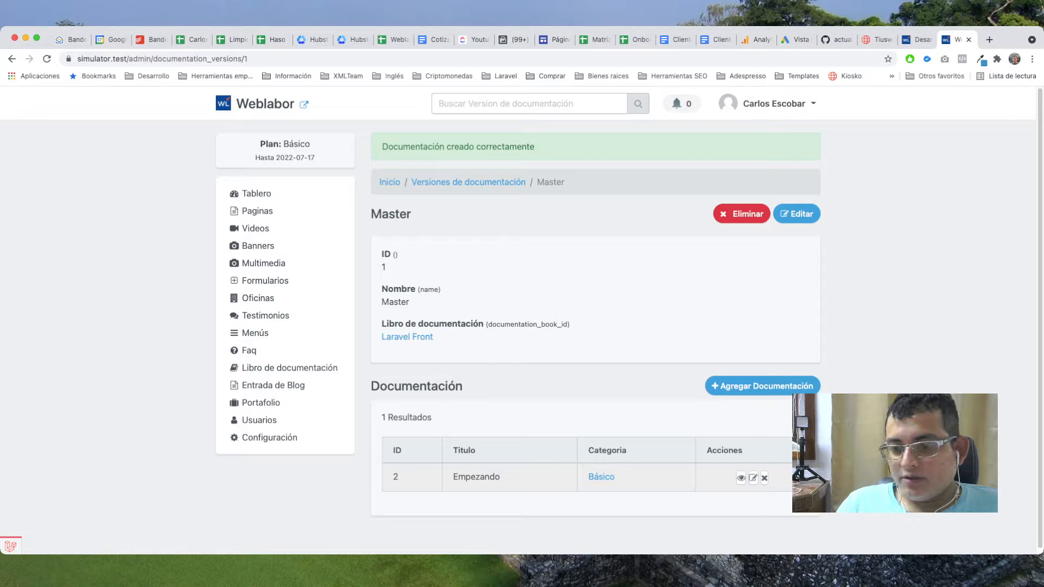
- Add another documentation entry to Master titled "Otra etapa" with the description "2da etapa", leaving slug and category unset
left_click(762, 386)
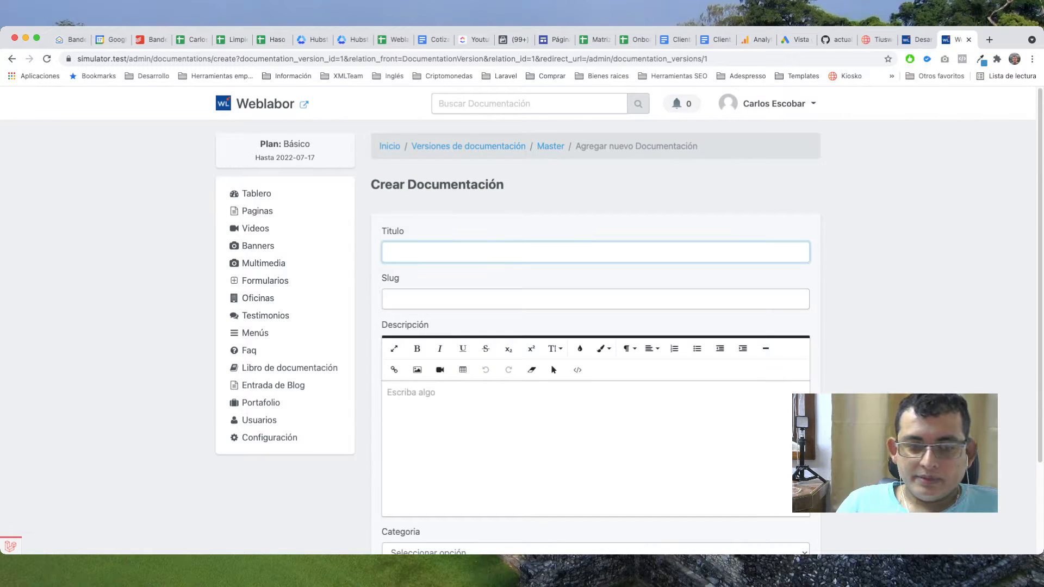
type("Otr")
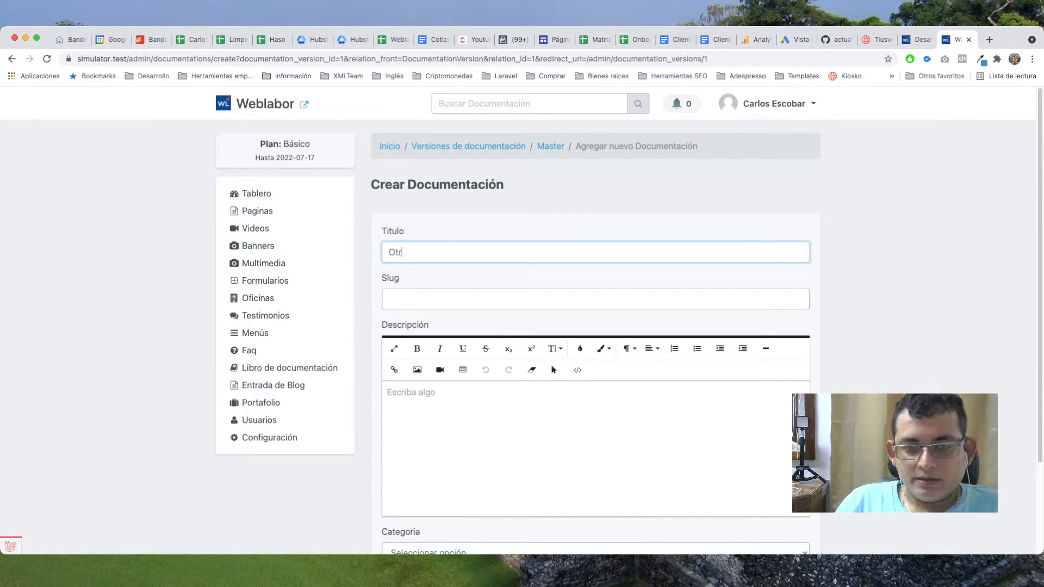
type("a etapa")
scroll(394, 258, "down", 3)
key("Tab")
key("Tab")
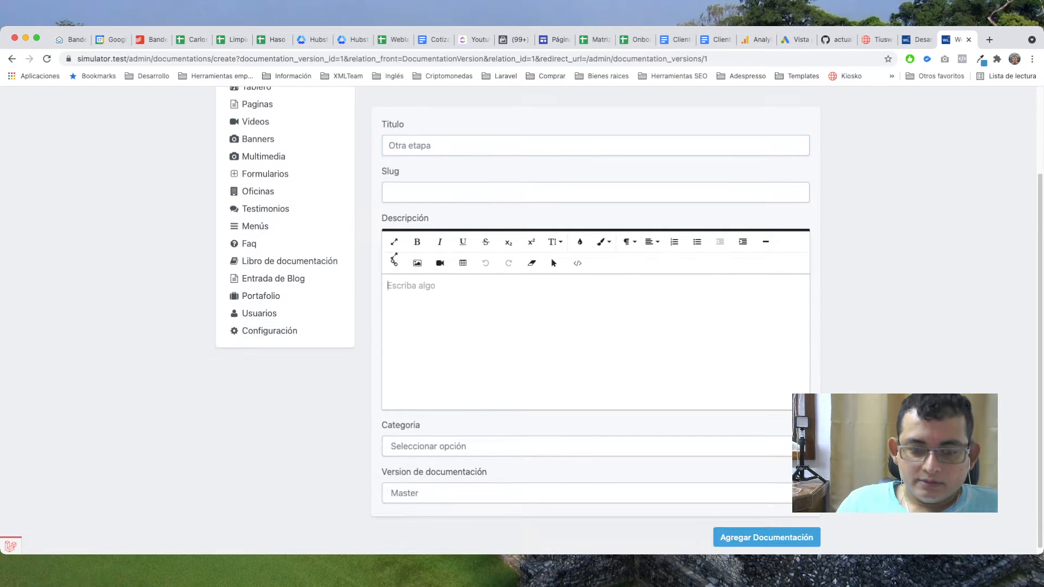
type("2da etapa")
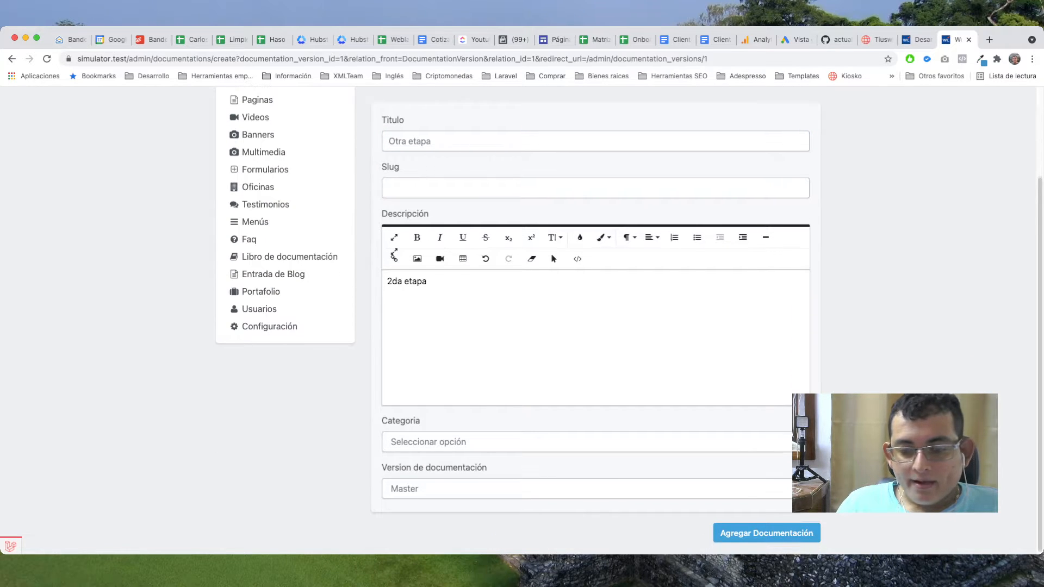
left_click(767, 533)
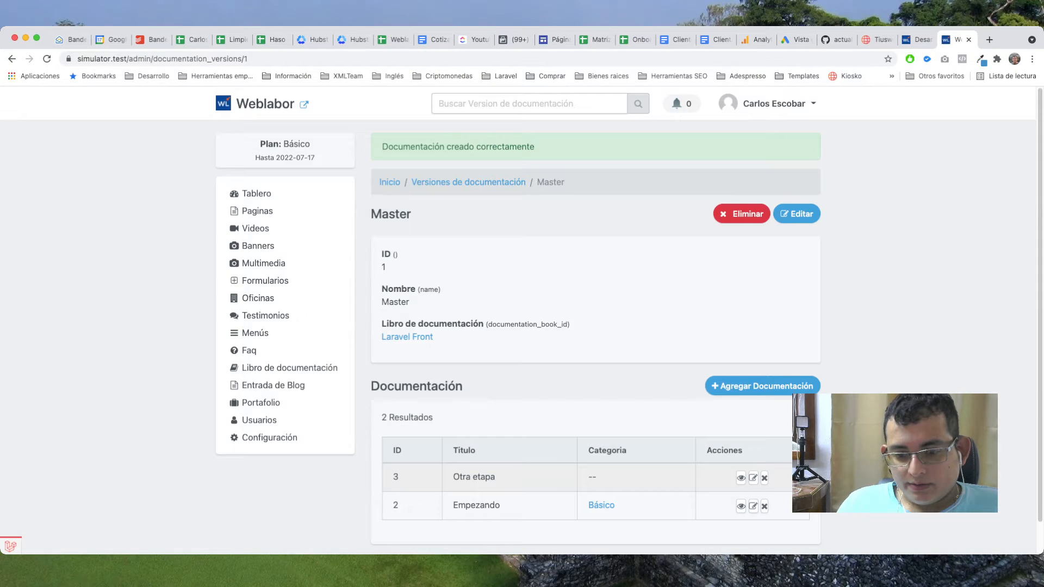
- Edit the "Otra etapa" documentation entry in Master, assign it the Básico category, and save the changes
scroll(521, 320, "down", 1)
left_click(753, 445)
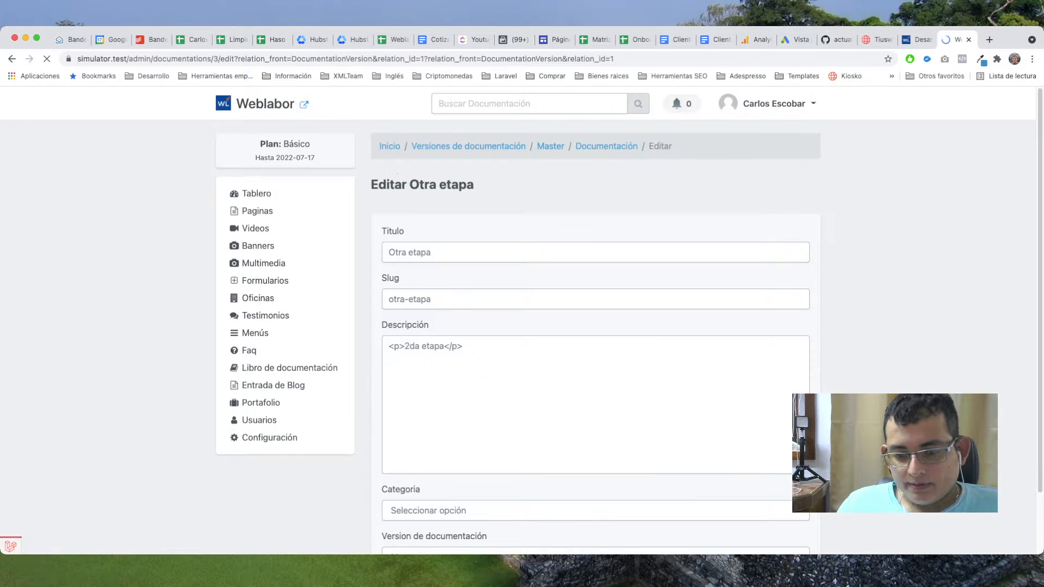
scroll(753, 444, "down", 2)
left_click(642, 530)
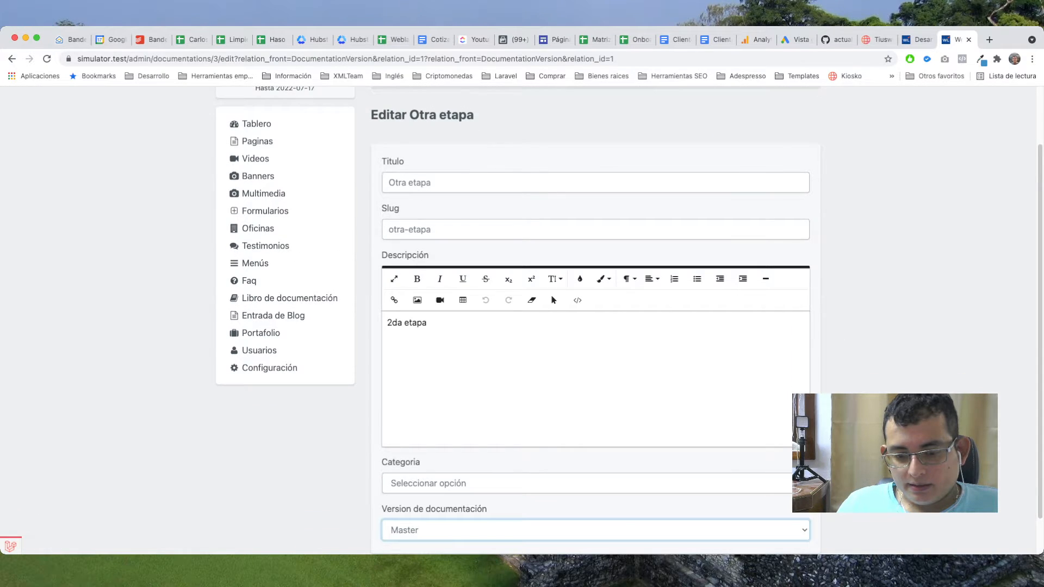
left_click(549, 483)
left_click(549, 496)
scroll(549, 496, "down", 2)
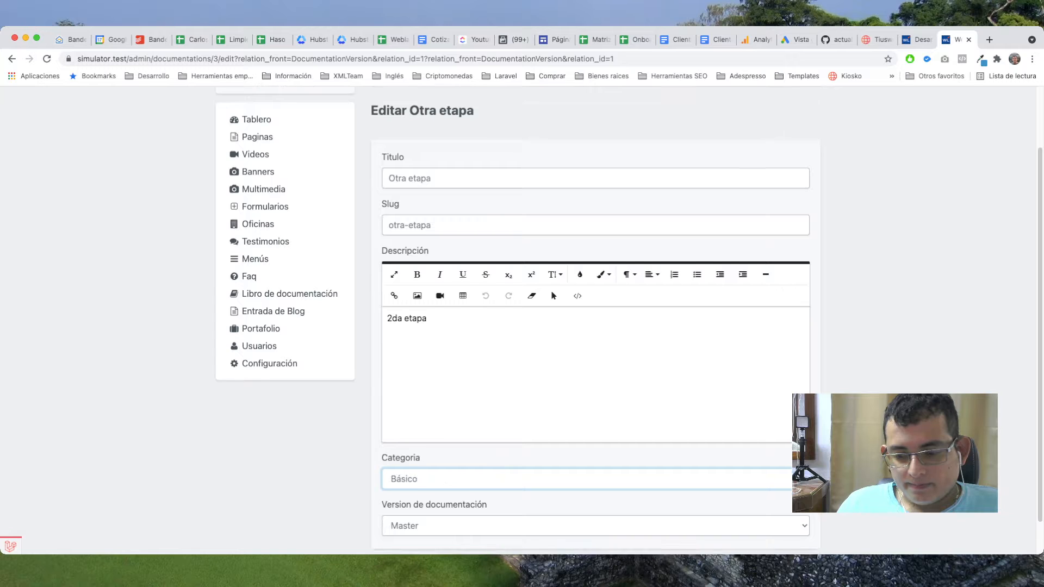
left_click(774, 531)
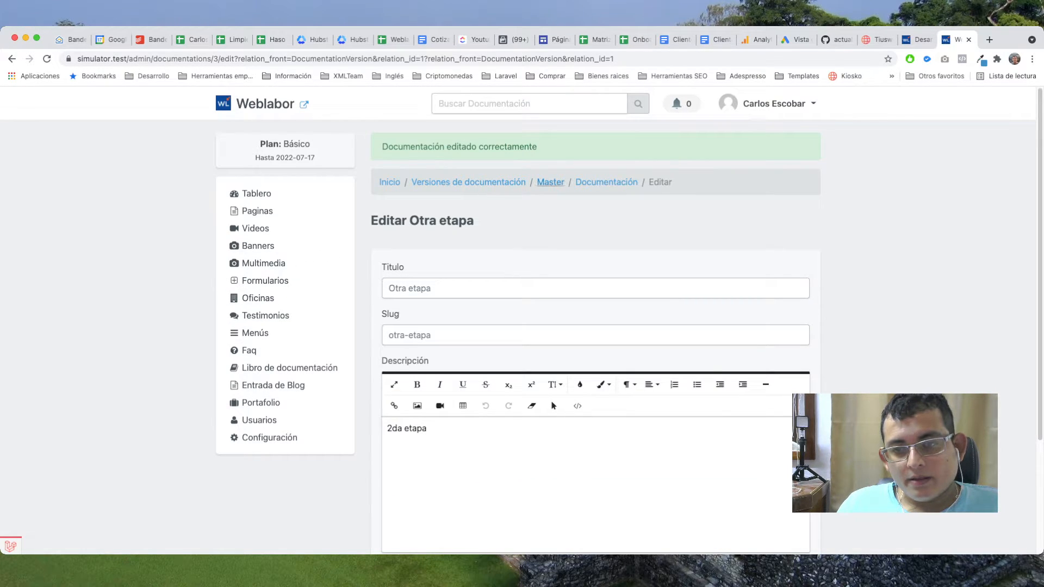
- Reopen the Laravel Front book, review the Master version's documentation entries, and return to the book's details
left_click(607, 183)
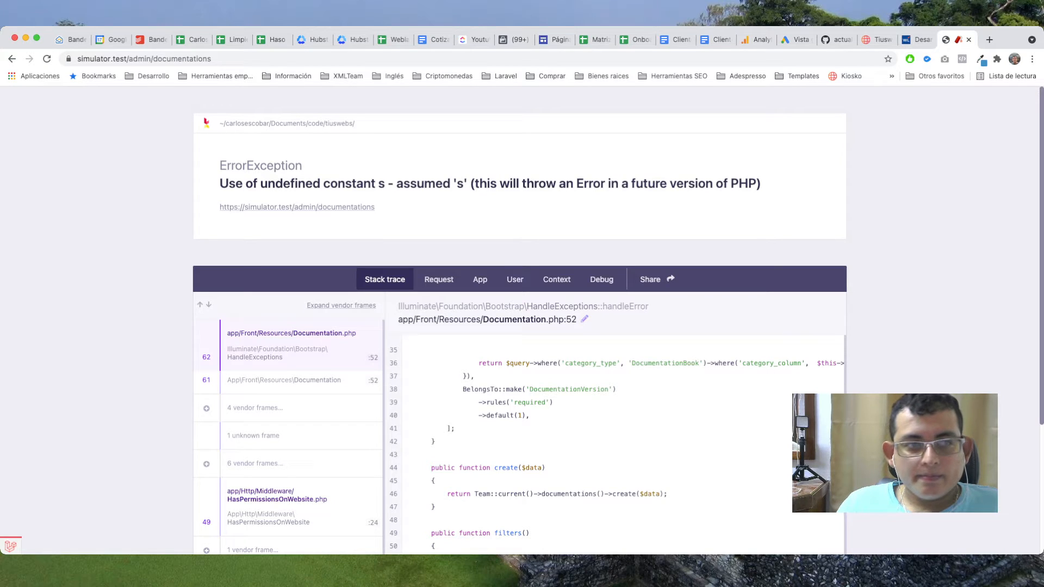
left_click(12, 59)
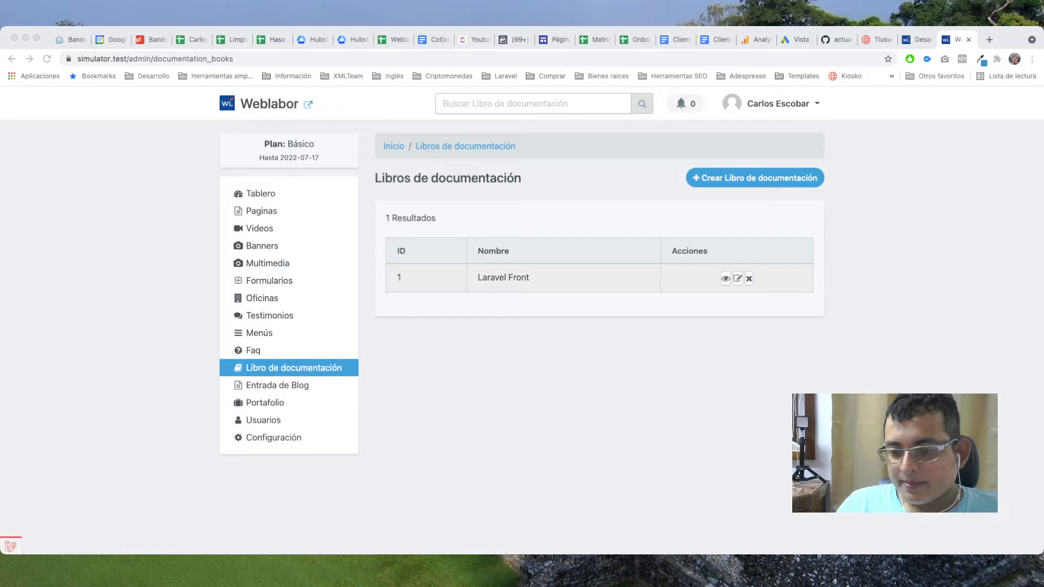
key("super+Tab")
left_click(726, 278)
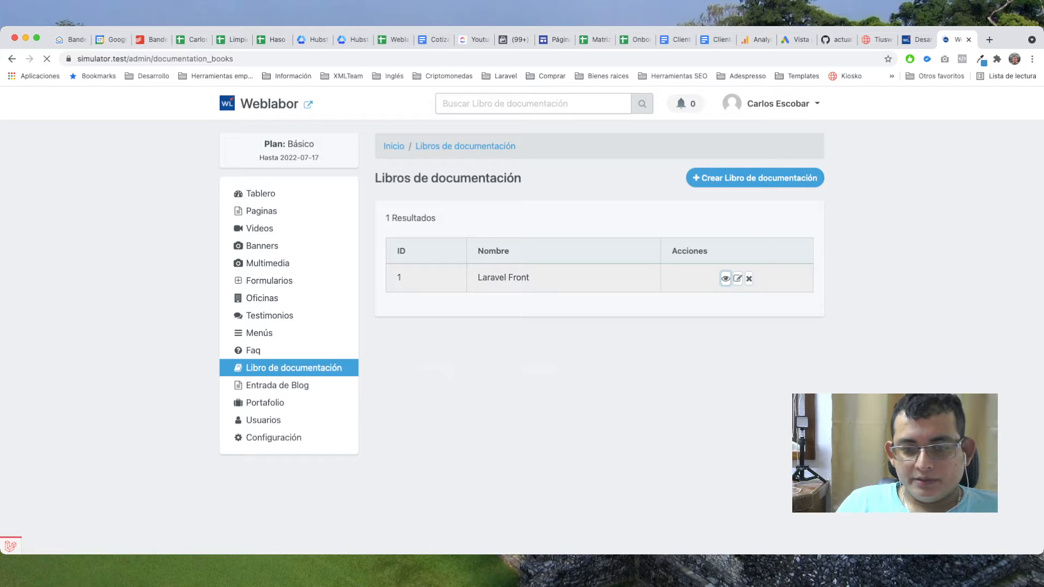
left_click(714, 407)
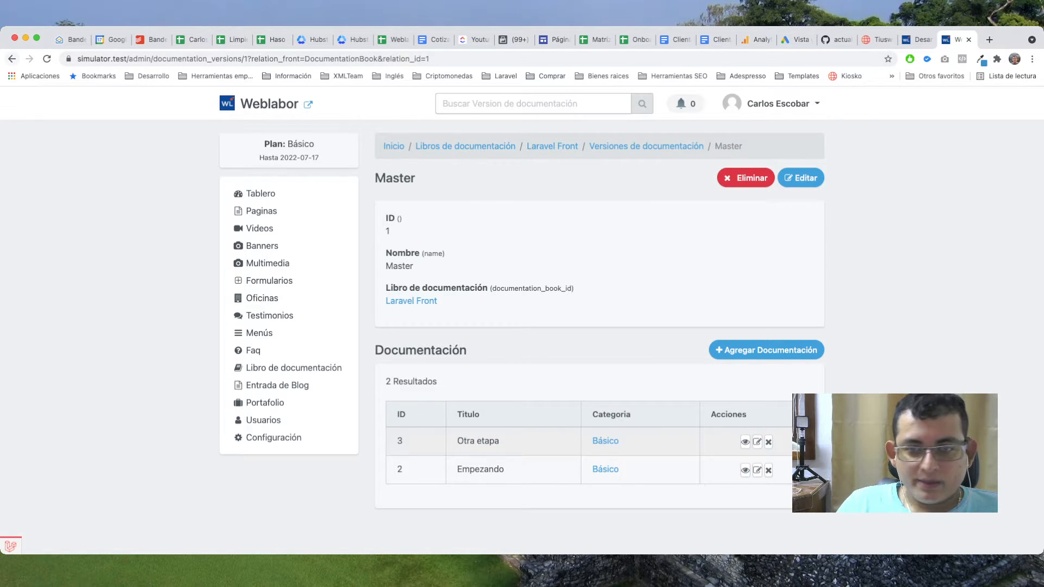
left_click(12, 58)
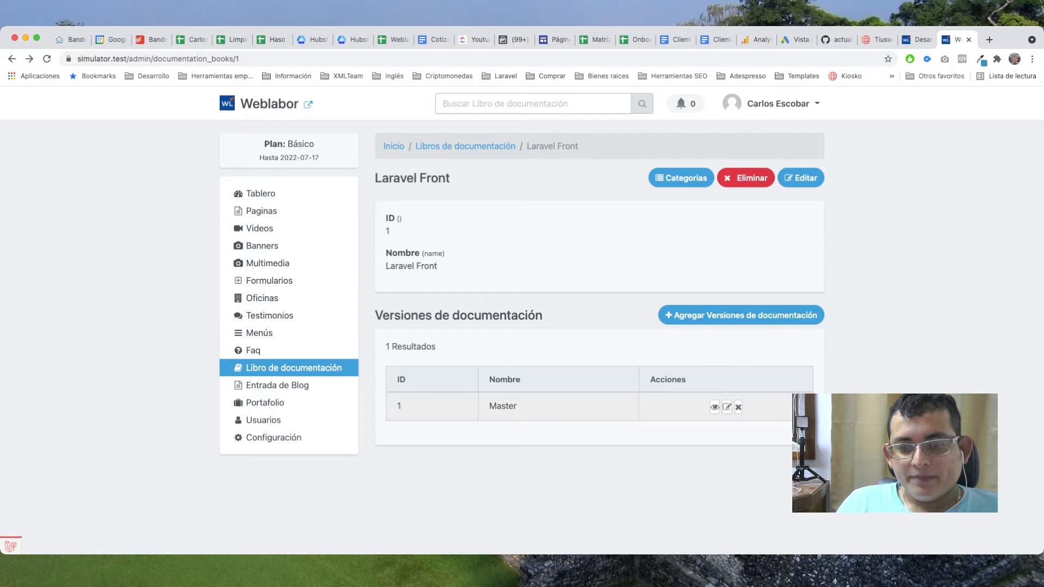
- Examine the documentation versions section of the Laravel Front book and its Master row
triple_click(458, 316)
left_click(458, 315)
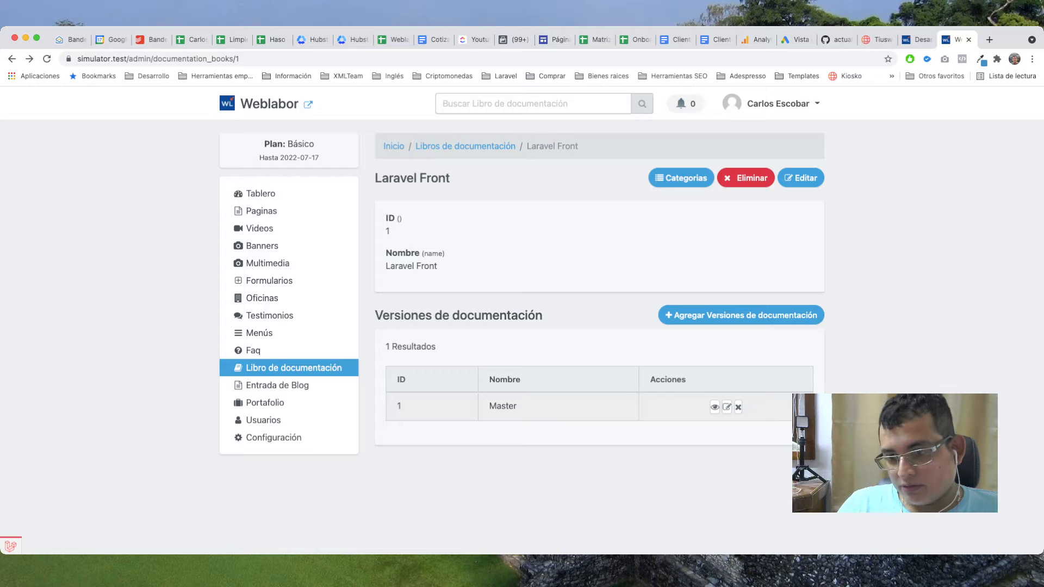
left_click_drag(395, 380, 664, 408)
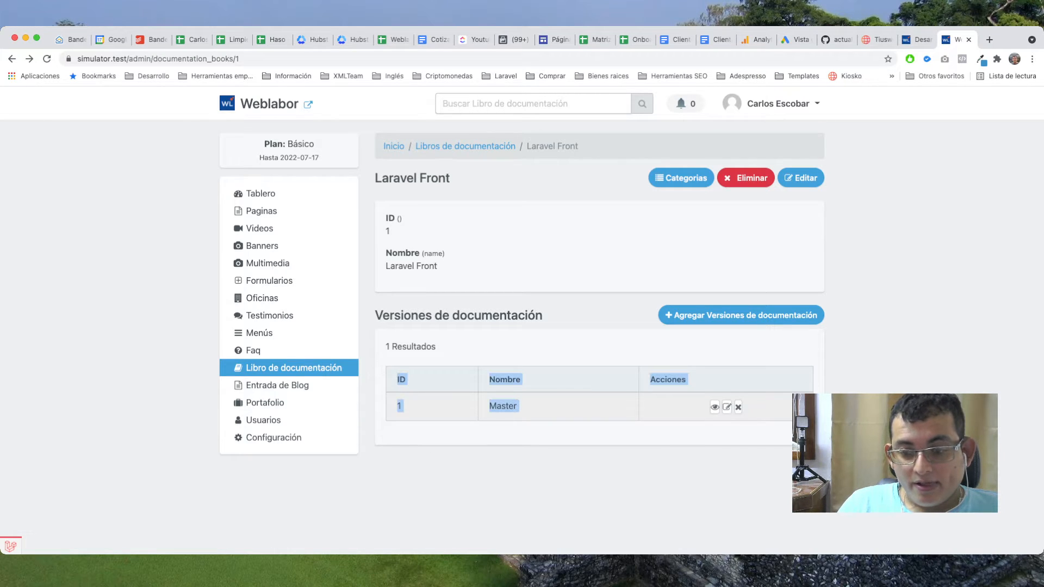
left_click(663, 407)
left_click_drag(375, 315, 543, 315)
left_click(543, 315)
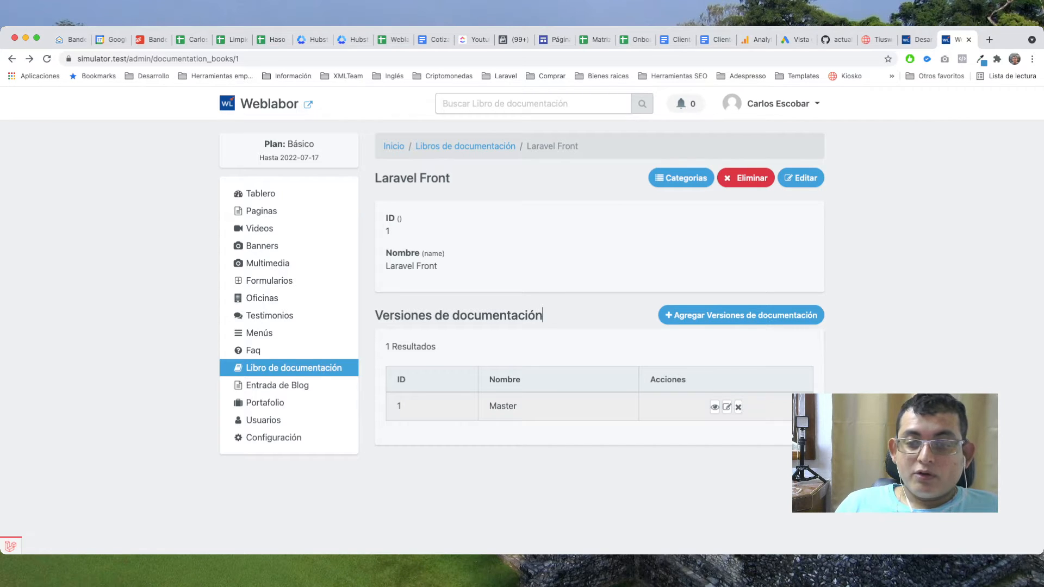
left_click_drag(542, 315, 484, 406)
left_click(484, 406)
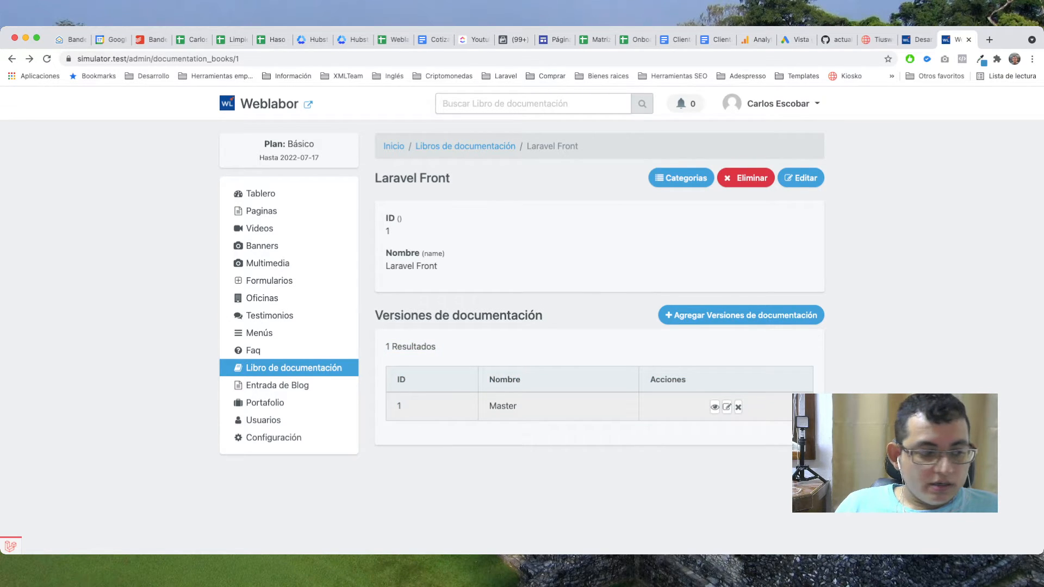
left_click_drag(390, 347, 406, 380)
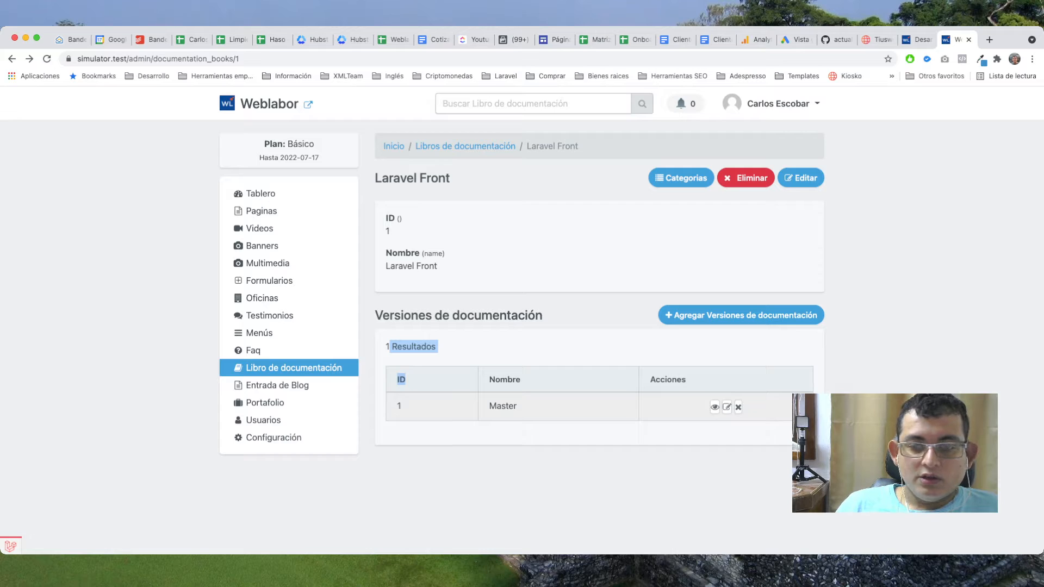
left_click_drag(396, 406, 736, 407)
left_click(519, 406)
left_click(756, 407)
double_click(503, 406)
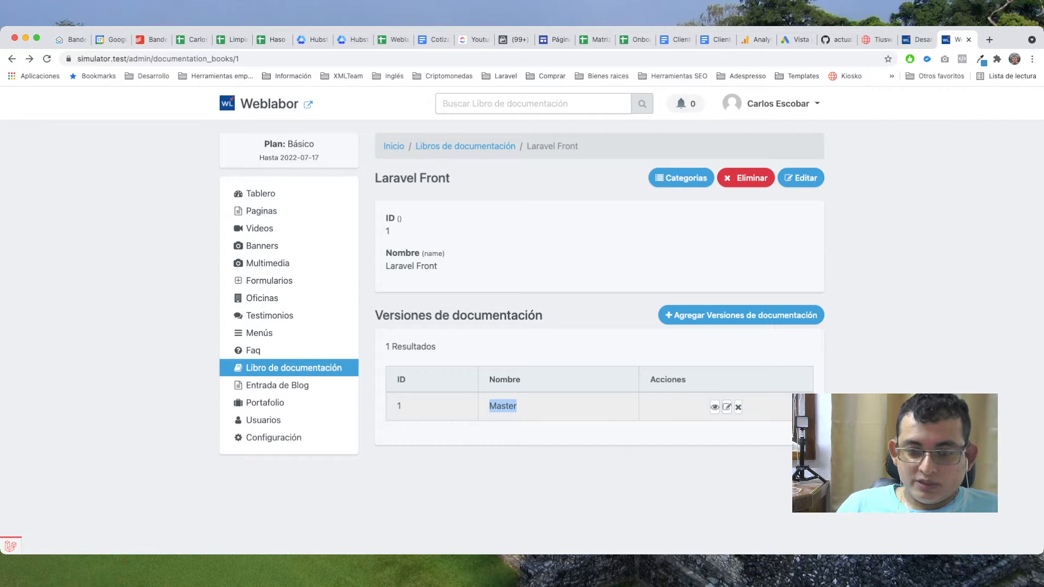
- Check the Master version's edit form and its list of documentation entries, and return to the Laravel Front book
left_click(727, 407)
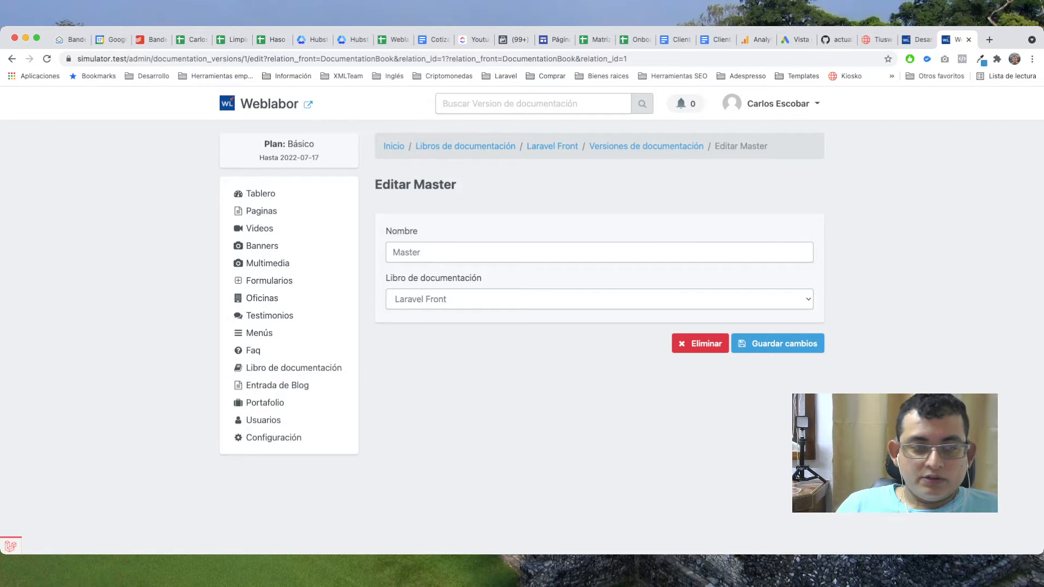
left_click(12, 58)
double_click(503, 406)
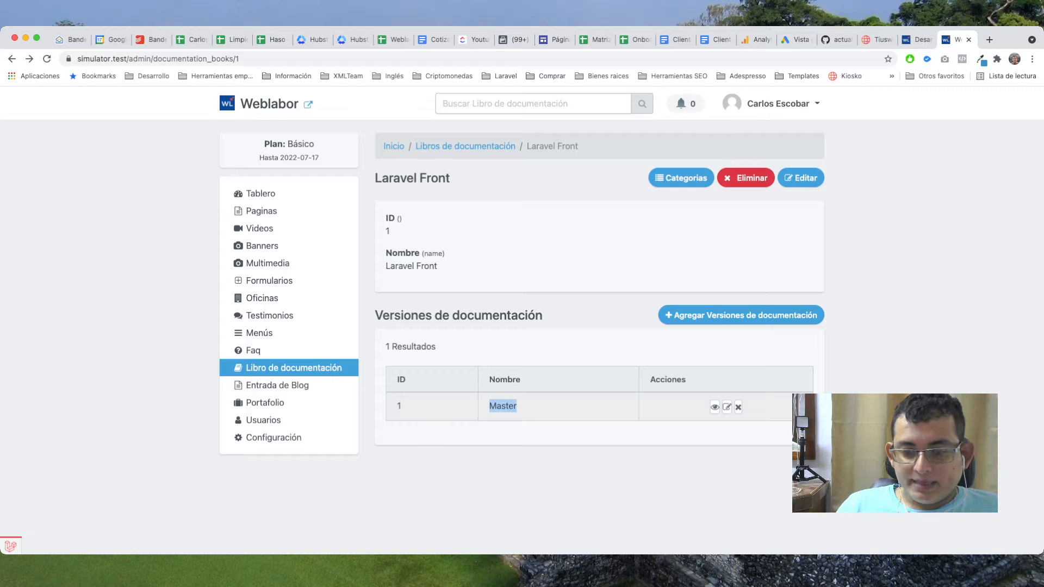
left_click(503, 406)
left_click(715, 407)
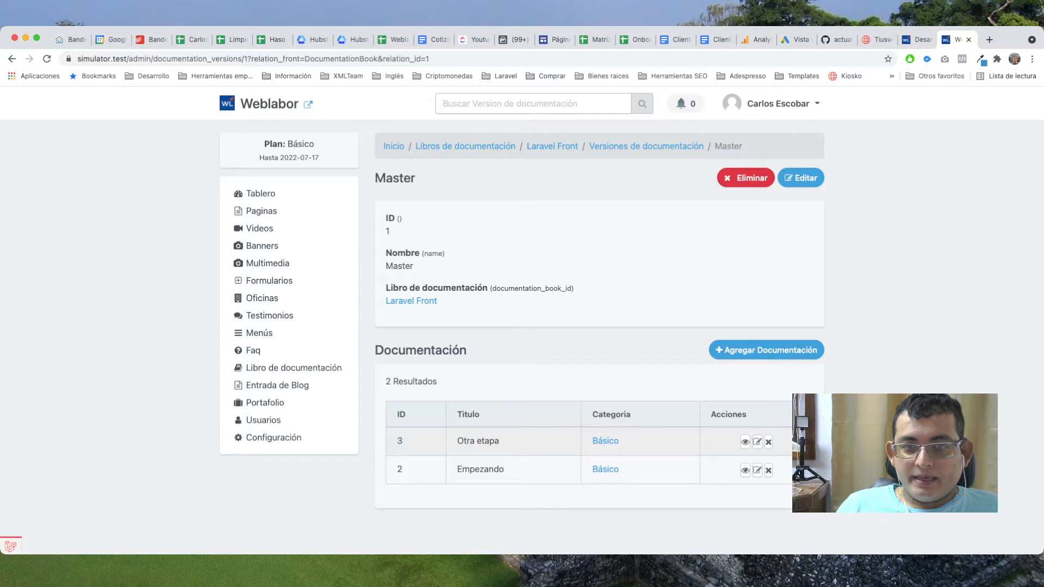
left_click_drag(458, 441, 776, 472)
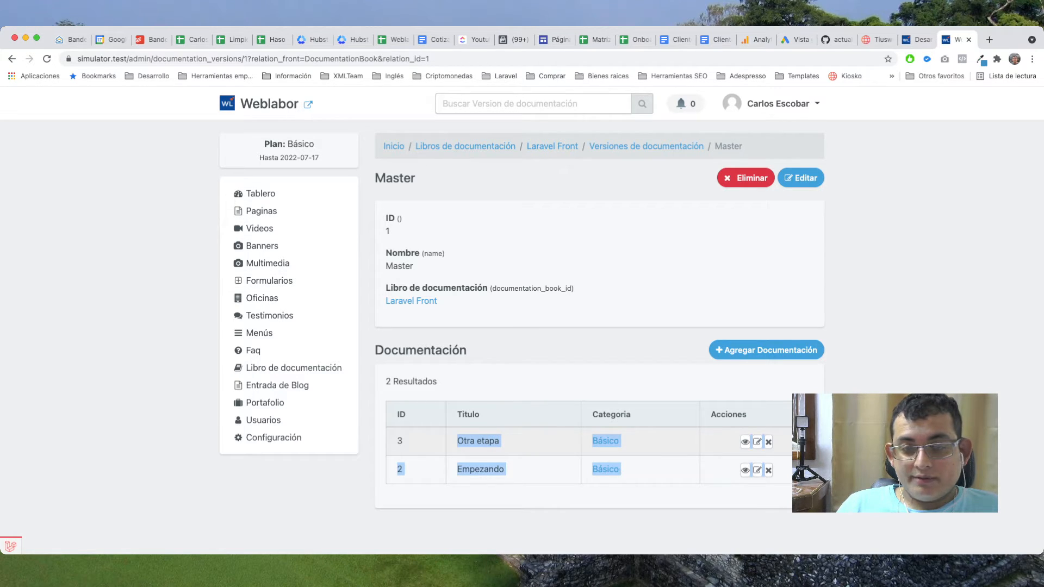
left_click(302, 438)
left_click(12, 59)
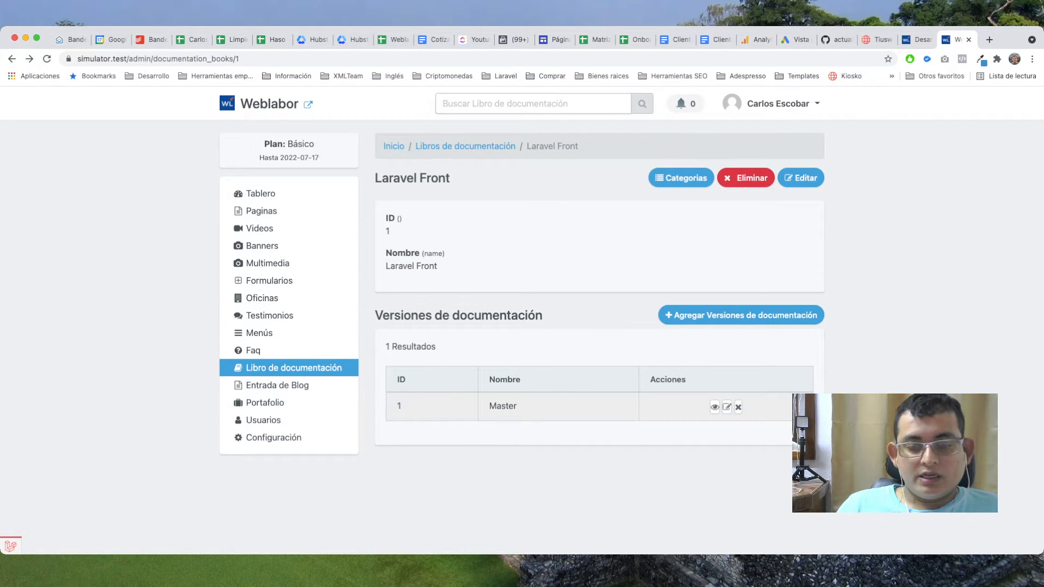
- Add a documentation version named "v1" to the Laravel Front book and reload the book's details
left_click_drag(462, 356, 680, 416)
left_click(680, 468)
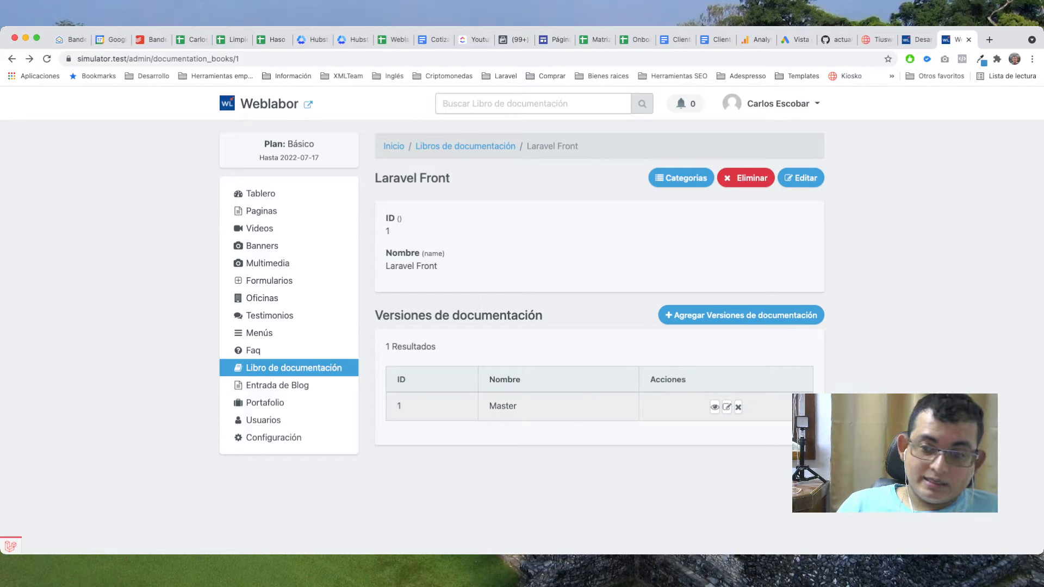
left_click(742, 315)
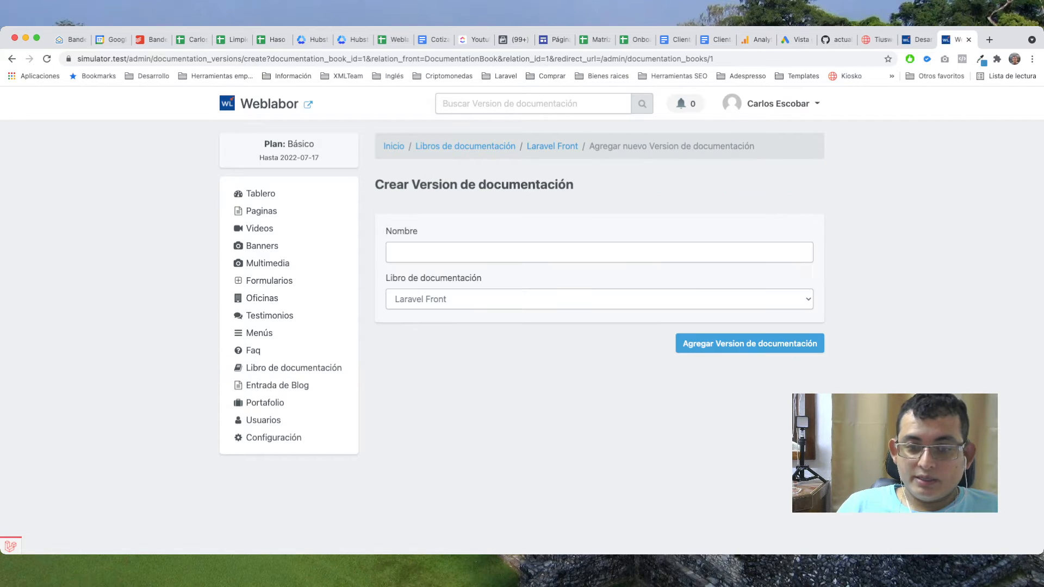
type("v1")
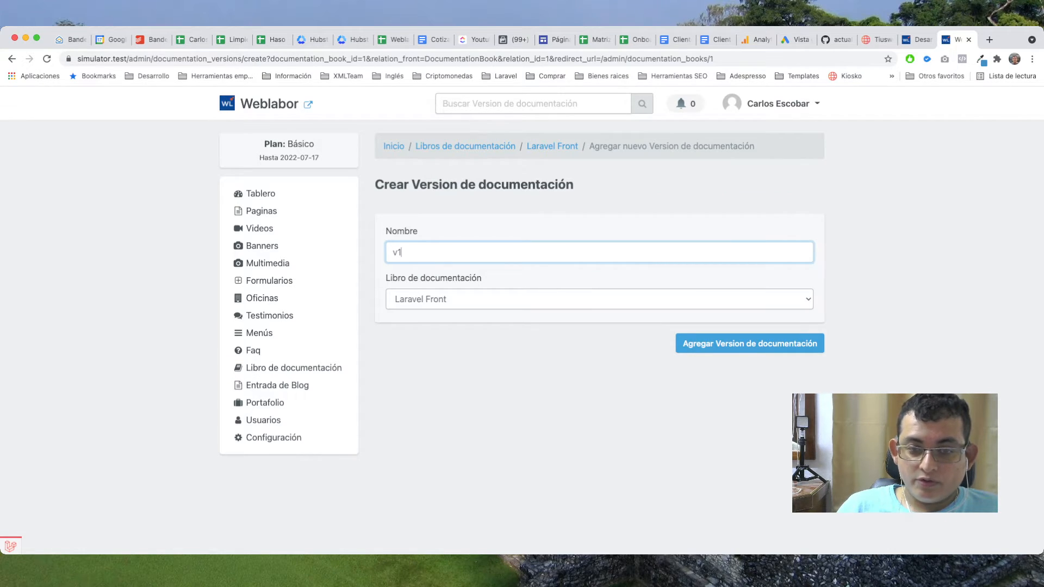
key("Return")
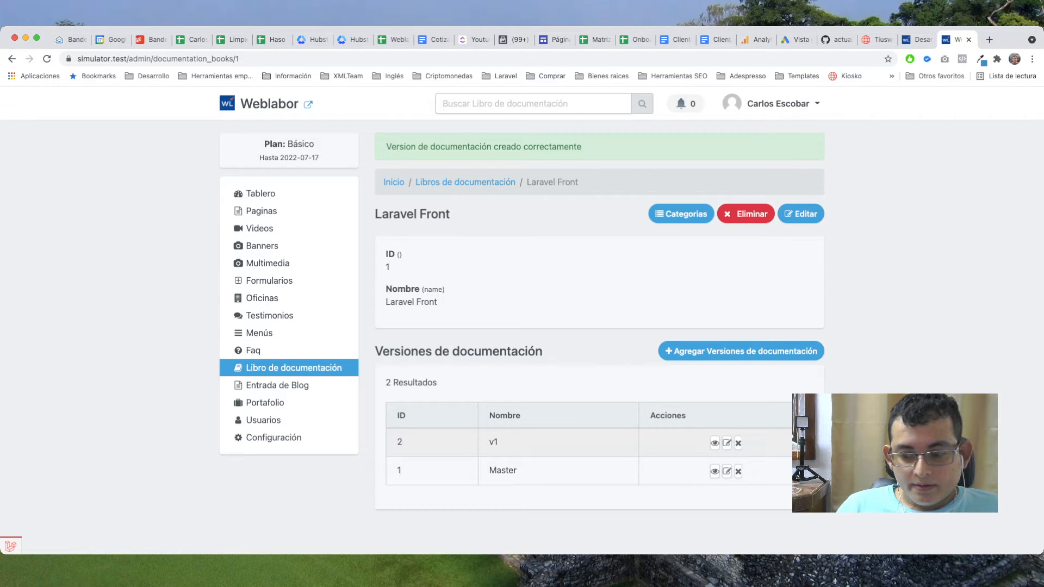
key("super+Tab")
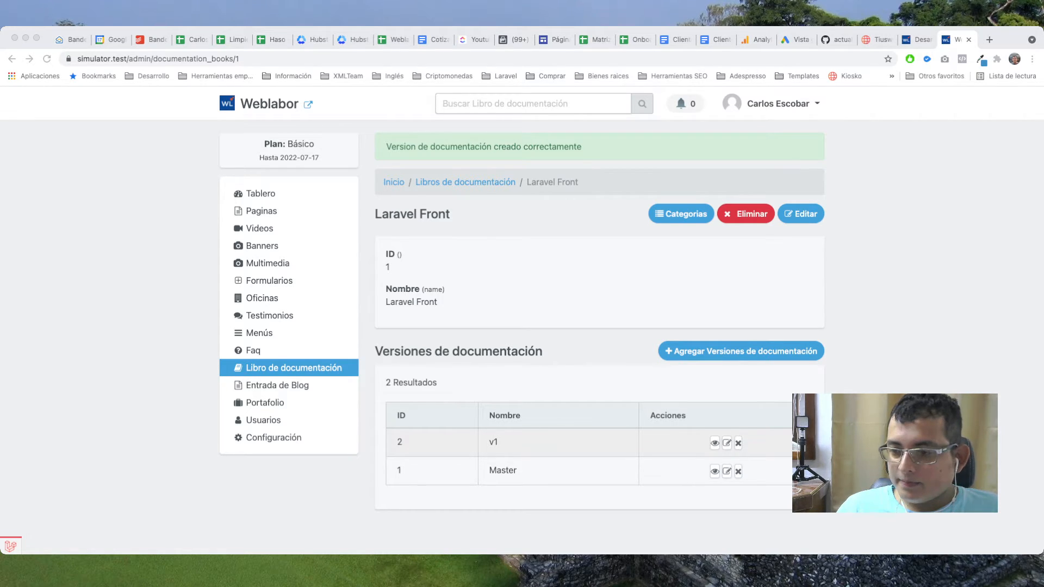
key("super+Tab")
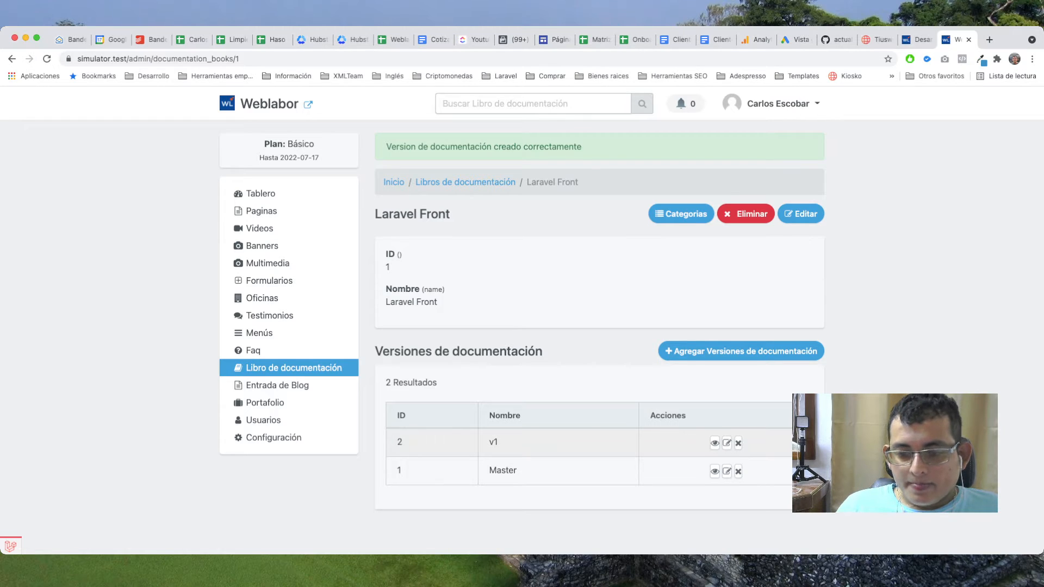
key("super+r")
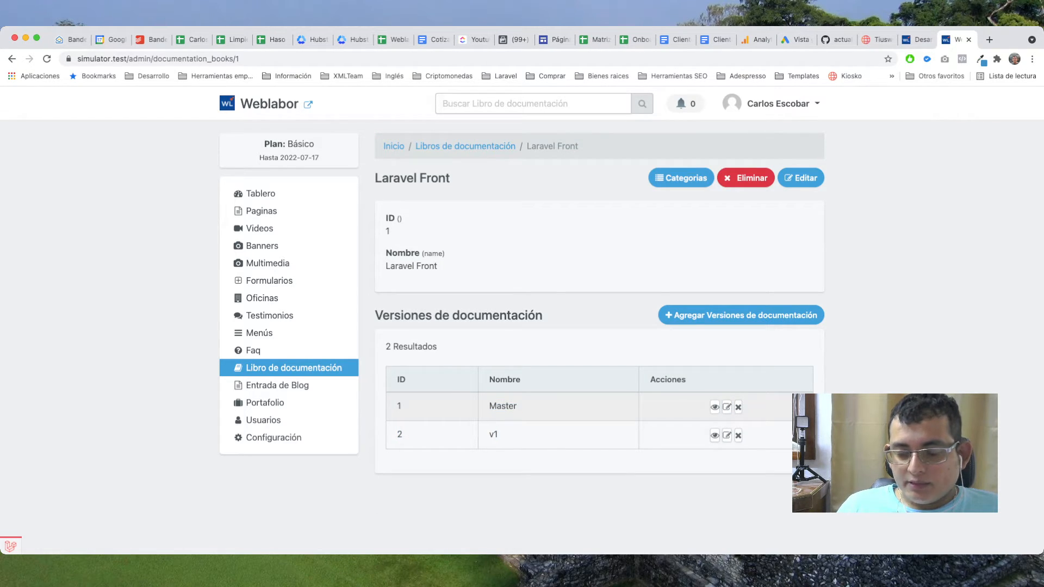
- In the v1 version, extend the Empezando entry's description to "Aqui va el texto pero en la versión 1" and save it
left_click(715, 435)
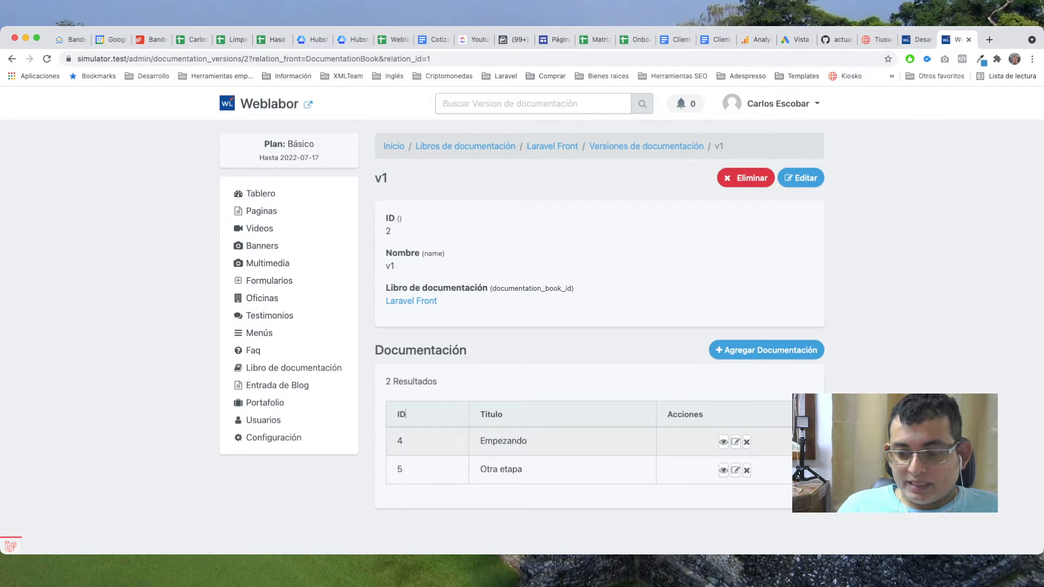
left_click(736, 442)
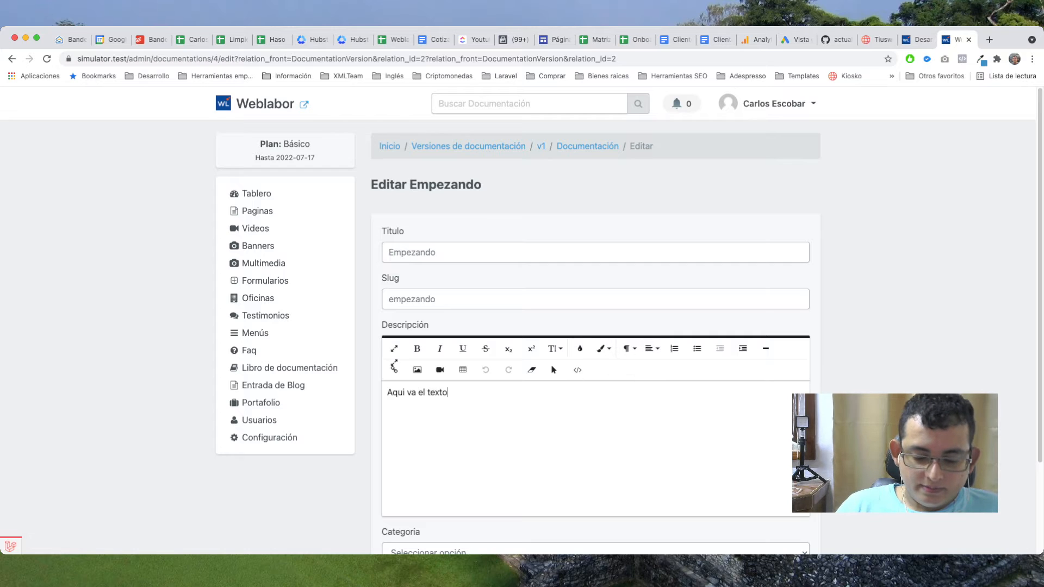
type("pero en la")
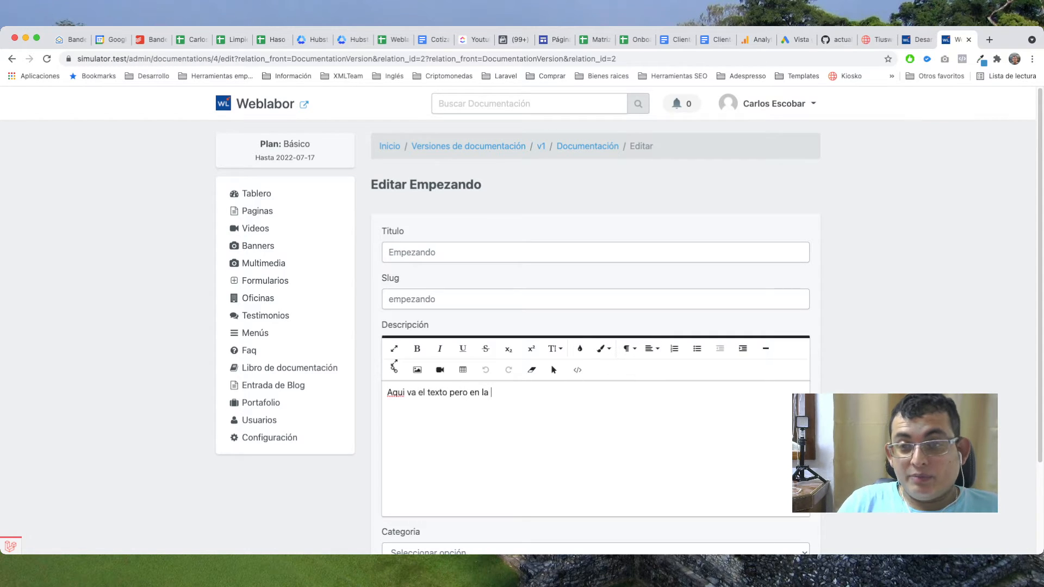
type(" versión 1")
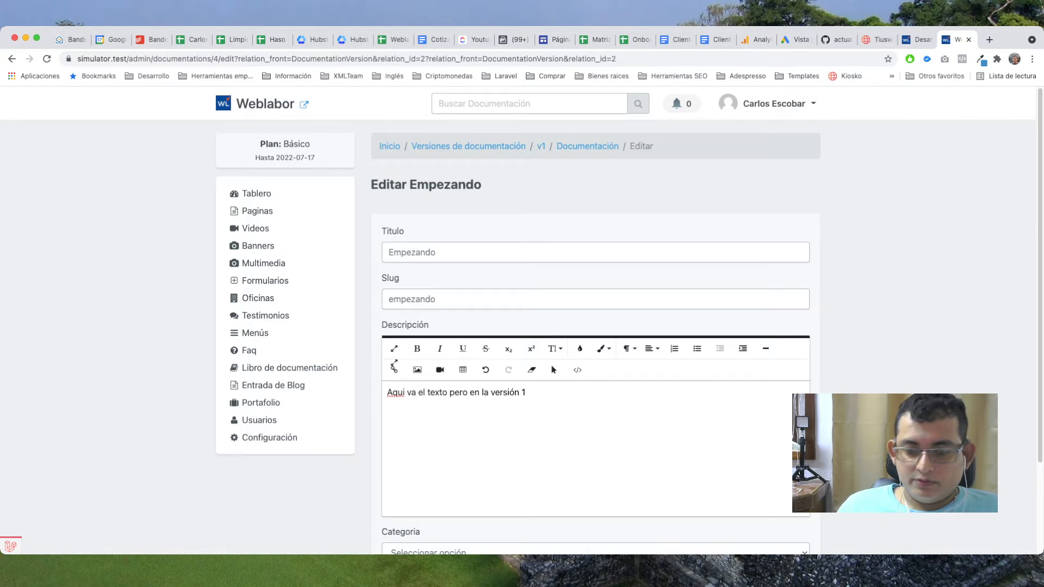
scroll(774, 532, "down", 2)
left_click(773, 532)
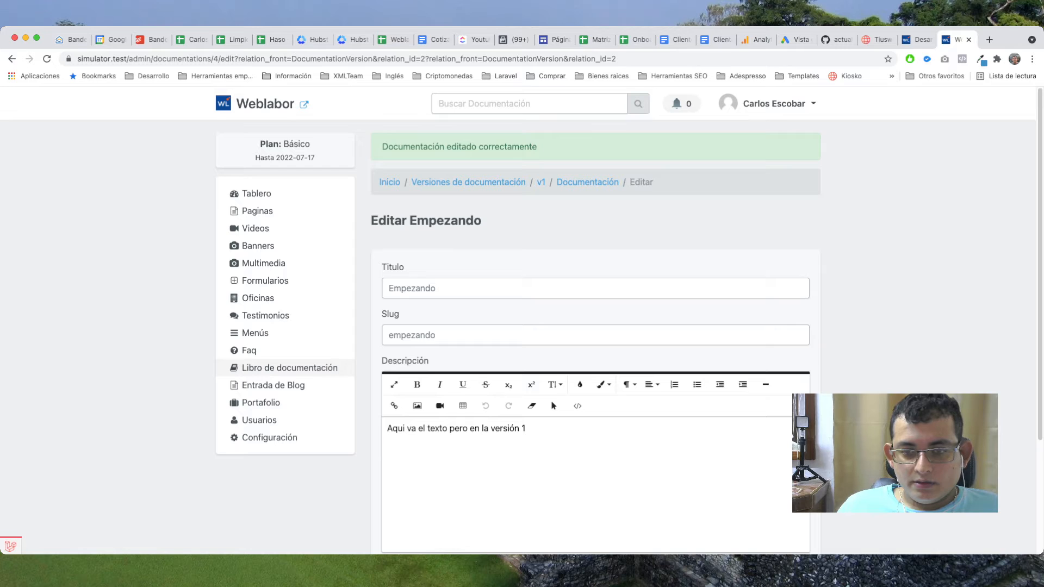
- Reopen the Laravel Front book and open its Master and v1 versions in separate new tabs
left_click(290, 368)
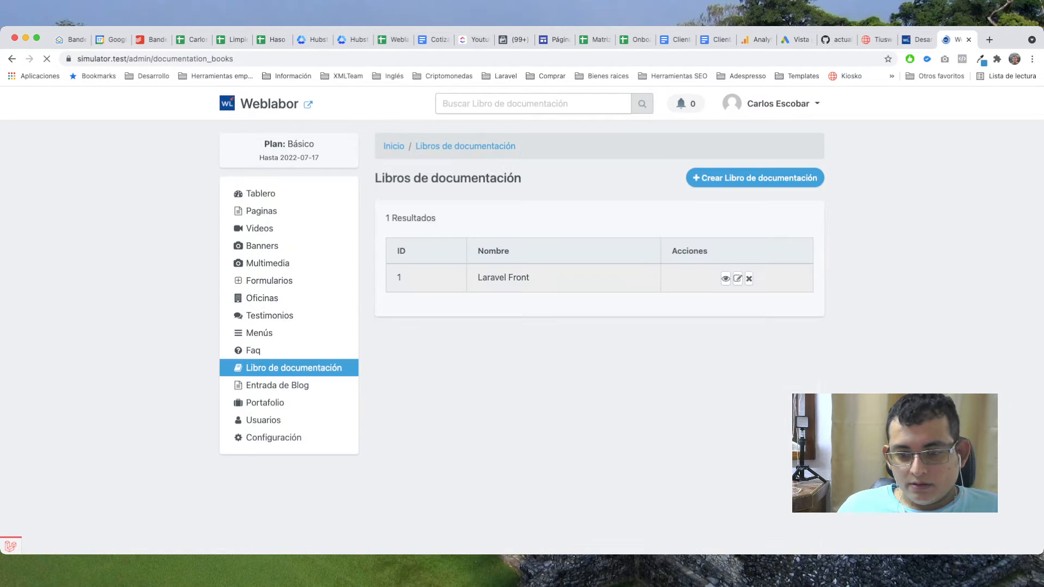
left_click(726, 278)
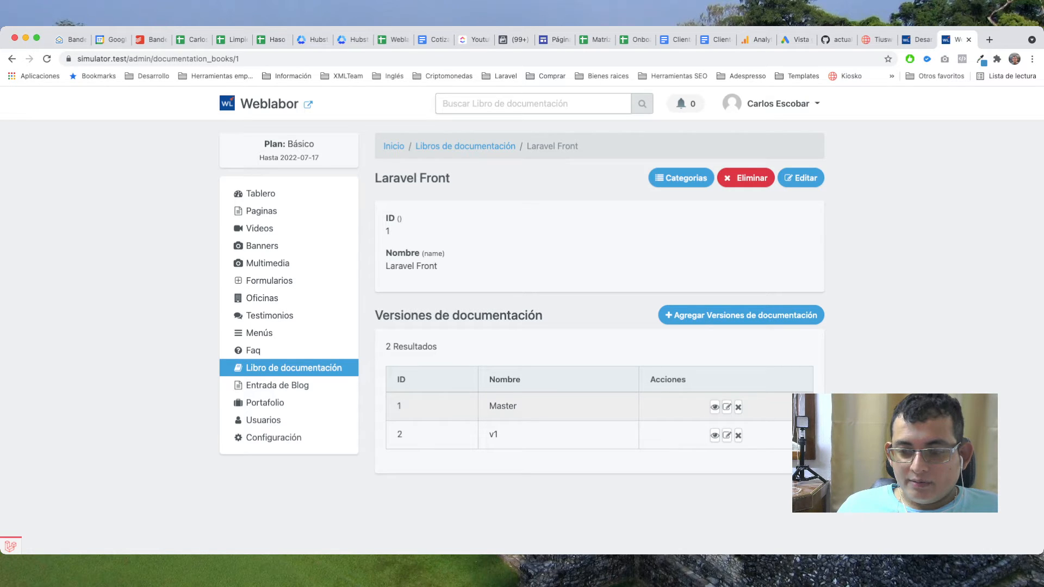
left_click(715, 435, "super")
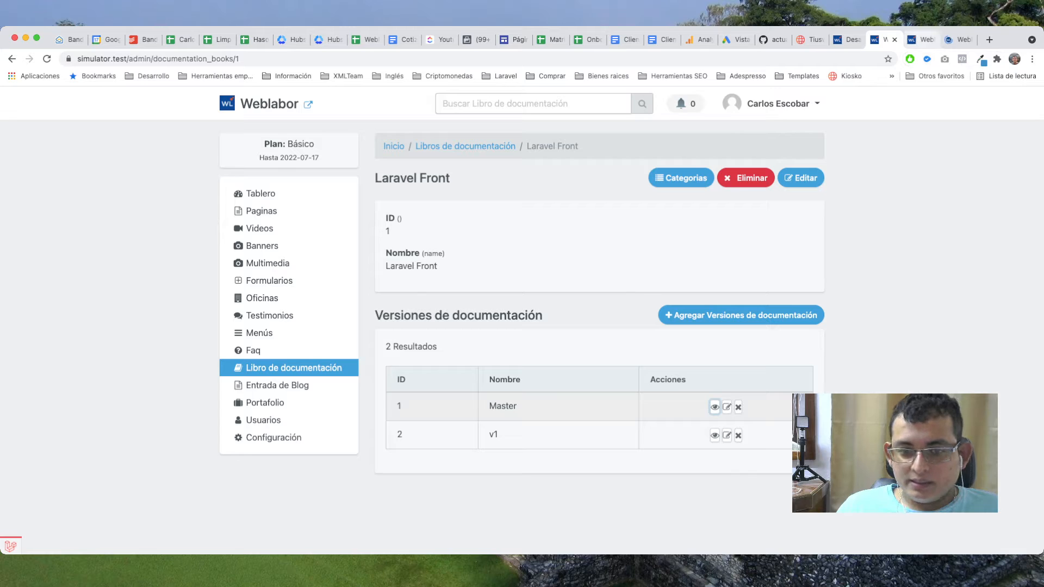
- Compare the Empezando entry's description in the v1 and Master versions, and close the Master entry's tab
left_click(920, 39)
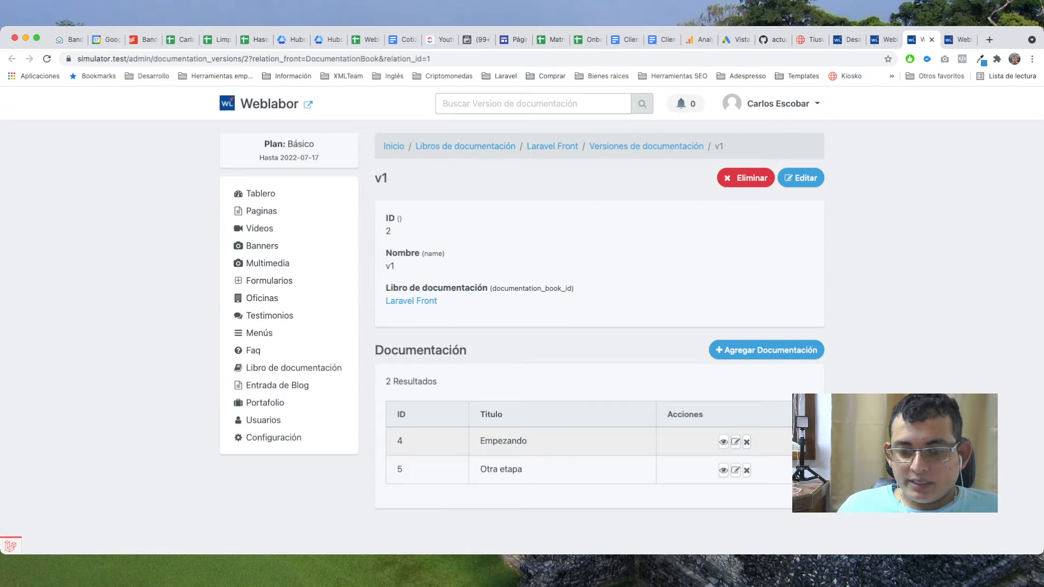
left_click(735, 442)
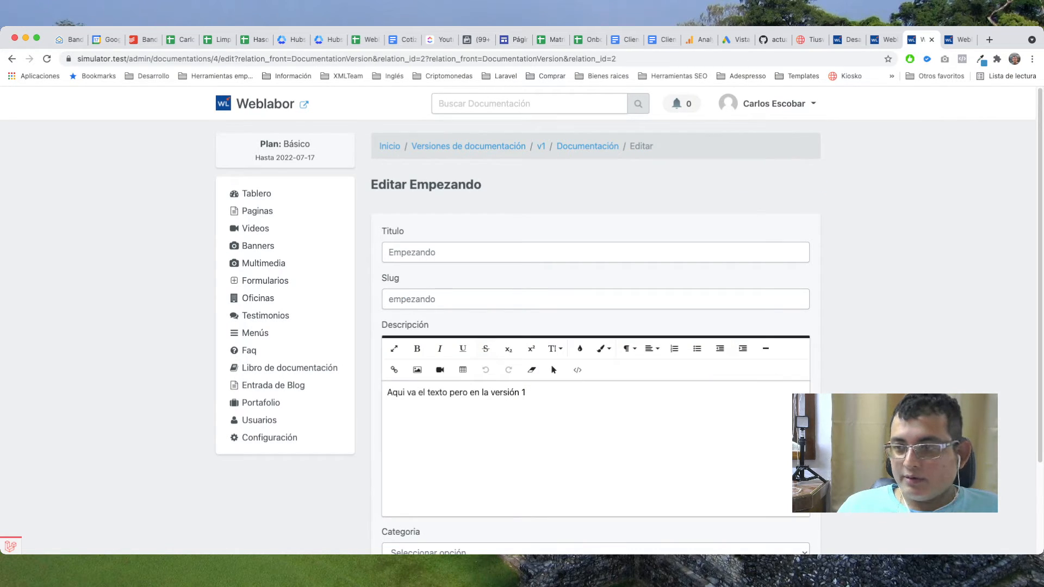
left_click(957, 40)
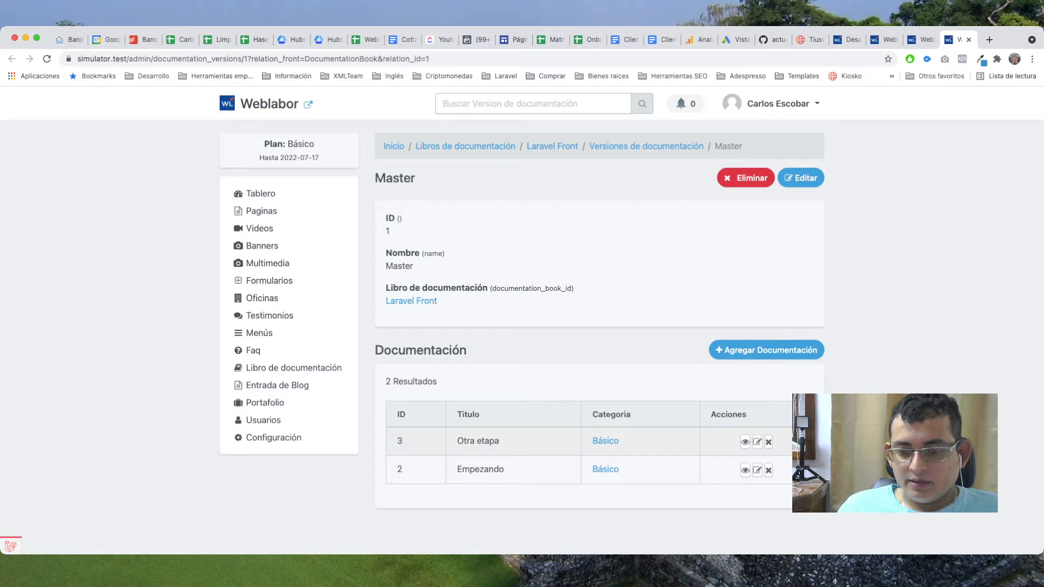
left_click(757, 470)
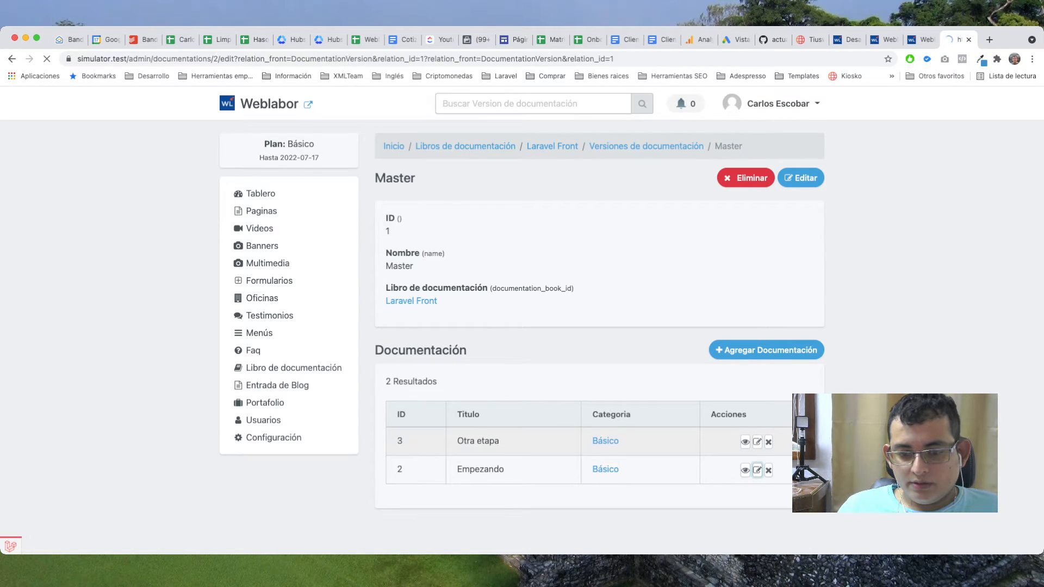
key("super+a")
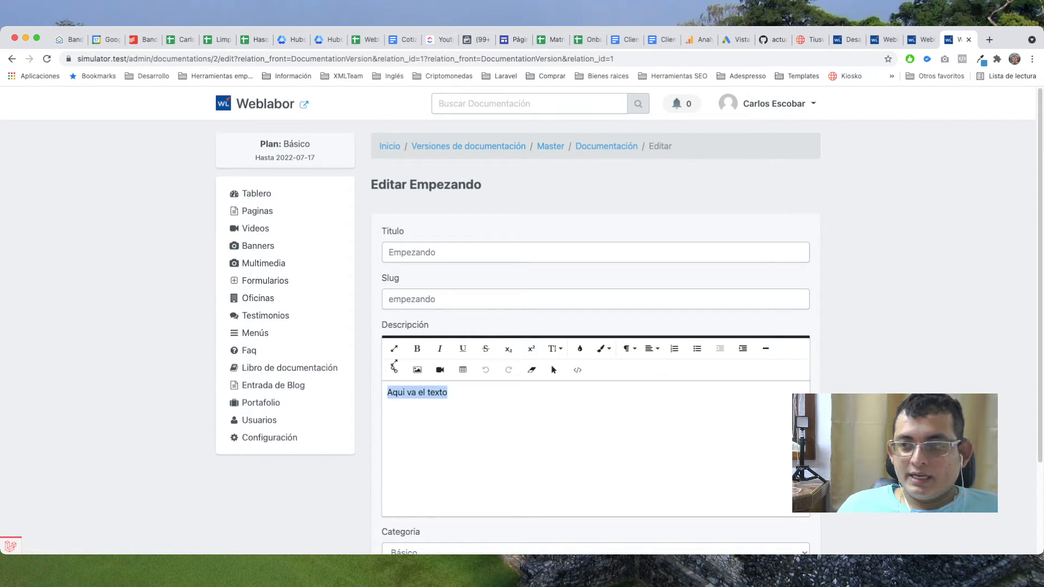
left_click(968, 40)
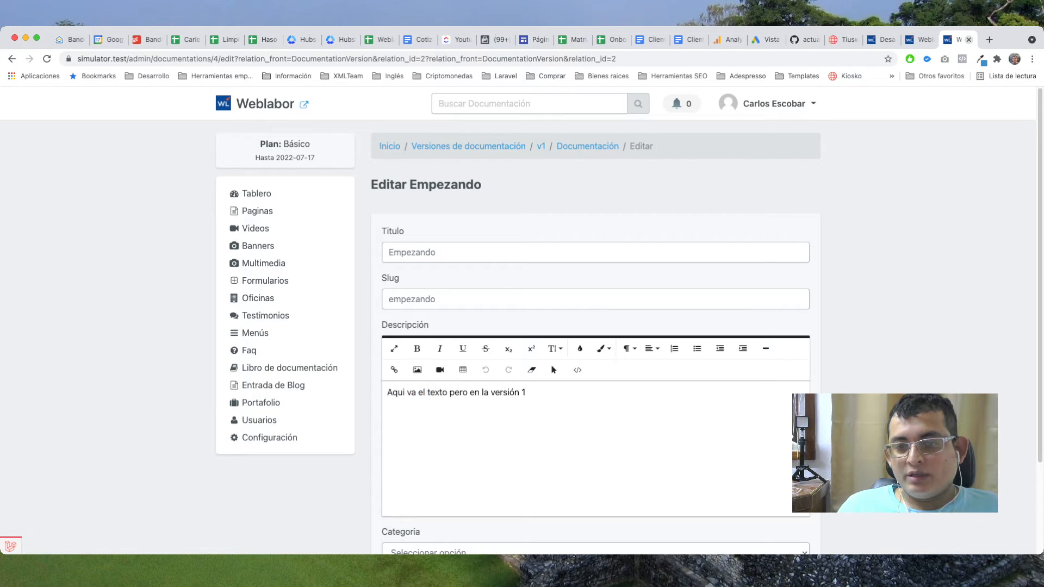
- Review the Master and v1 rows in the Laravel Front book's version list and close the v1 entry's tab
left_click(919, 40)
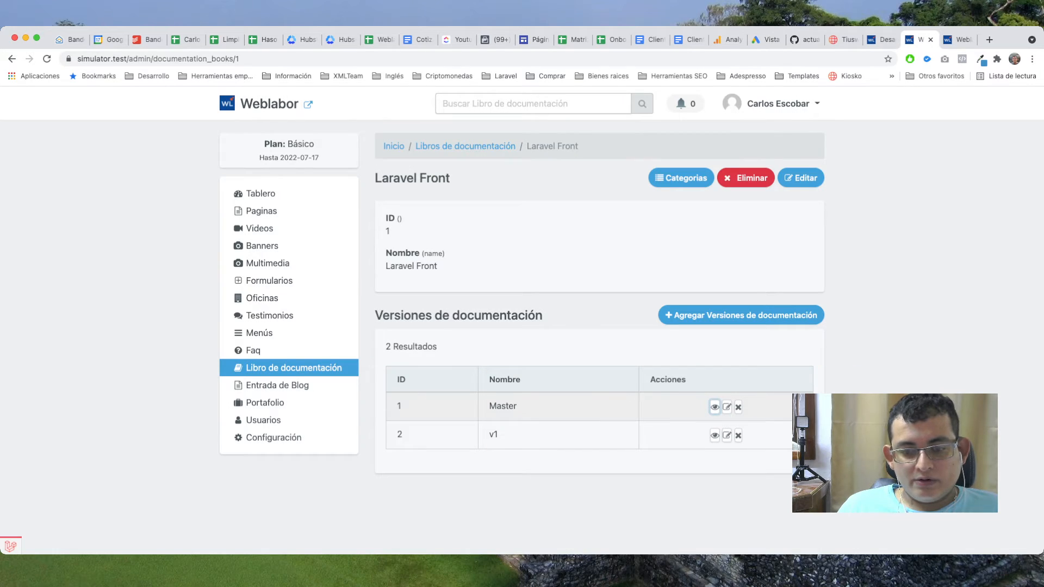
left_click_drag(396, 406, 518, 406)
left_click_drag(396, 379, 753, 408)
left_click(492, 434)
left_click_drag(490, 435, 753, 435)
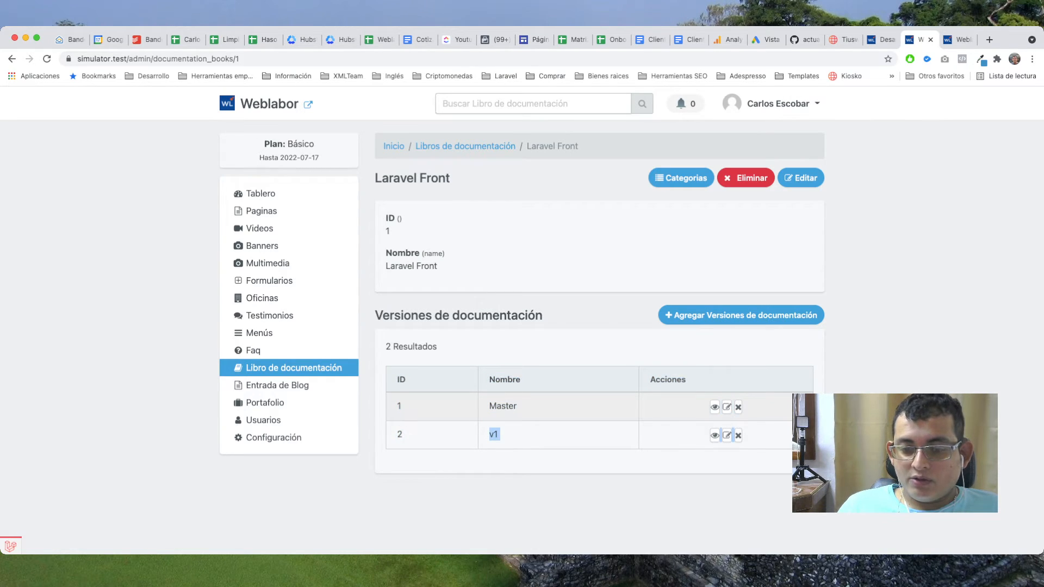
left_click_drag(397, 406, 517, 406)
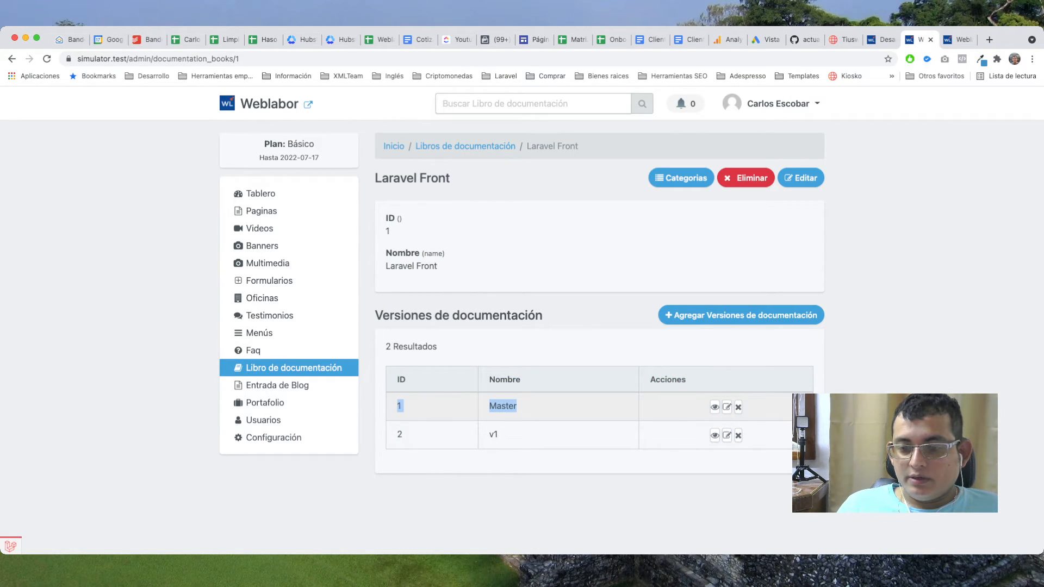
left_click(518, 406)
left_click_drag(497, 407, 518, 406)
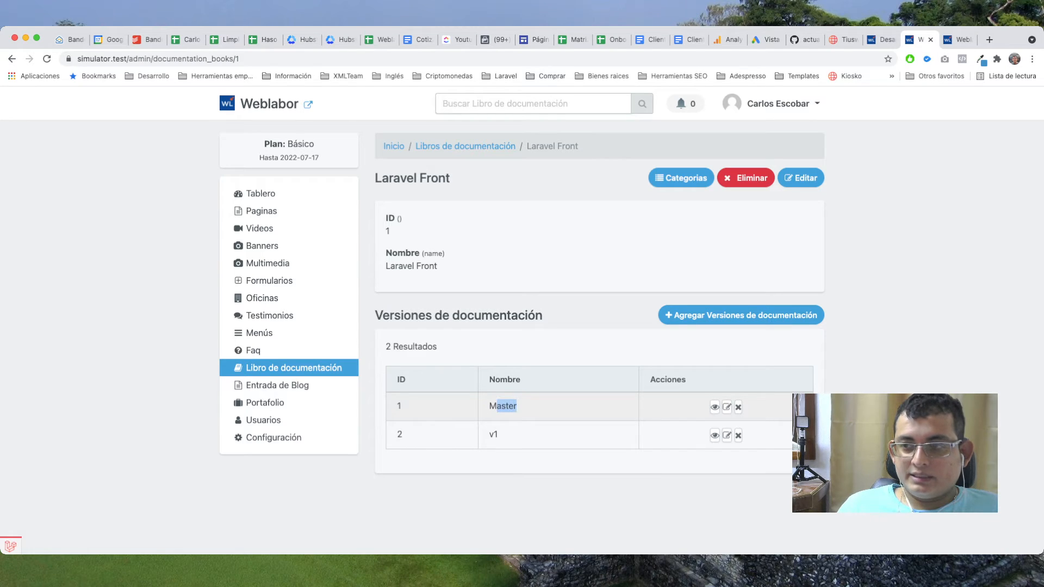
left_click(959, 39)
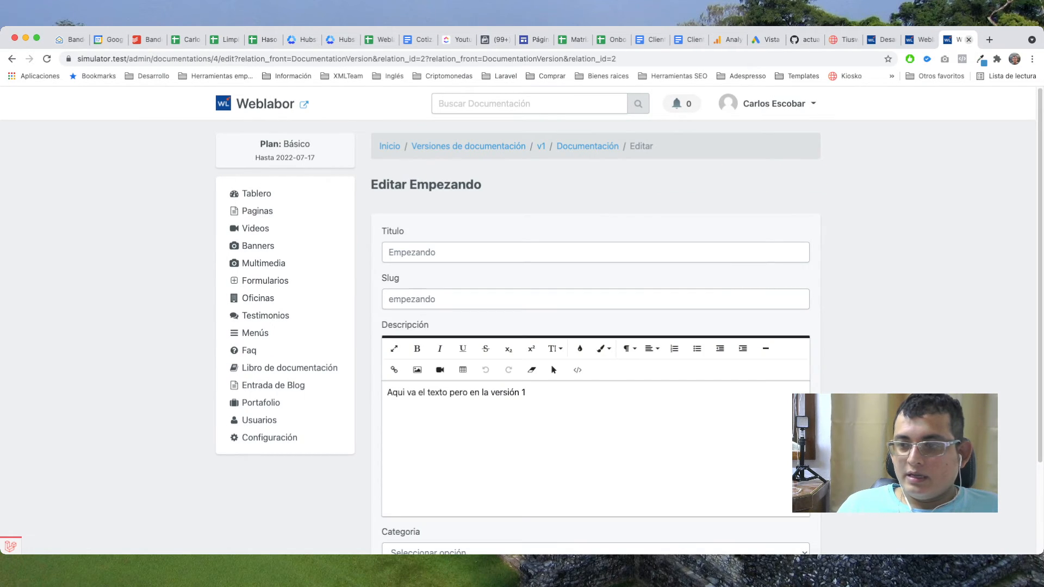
left_click(969, 40)
left_click_drag(486, 435, 498, 435)
left_click(498, 436)
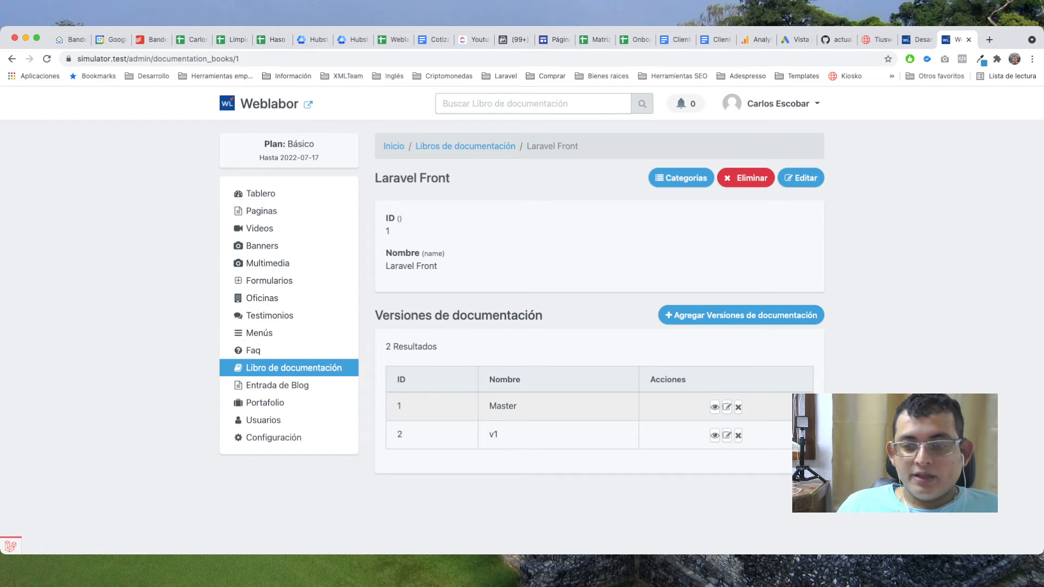
- Start a new documentation entry in the Master version with the title "Cosas nuevas"
left_click(715, 406)
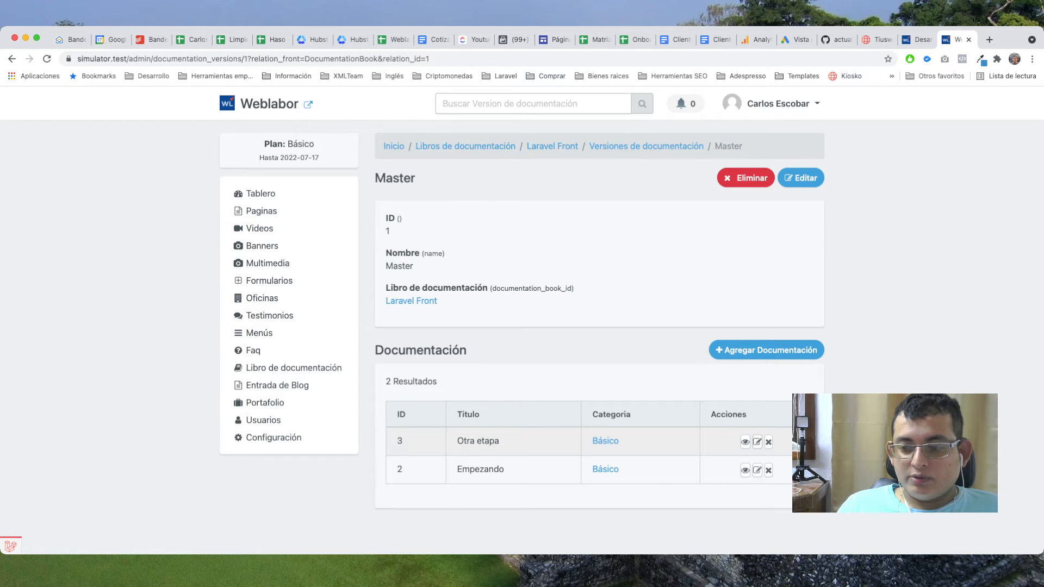
left_click(766, 350)
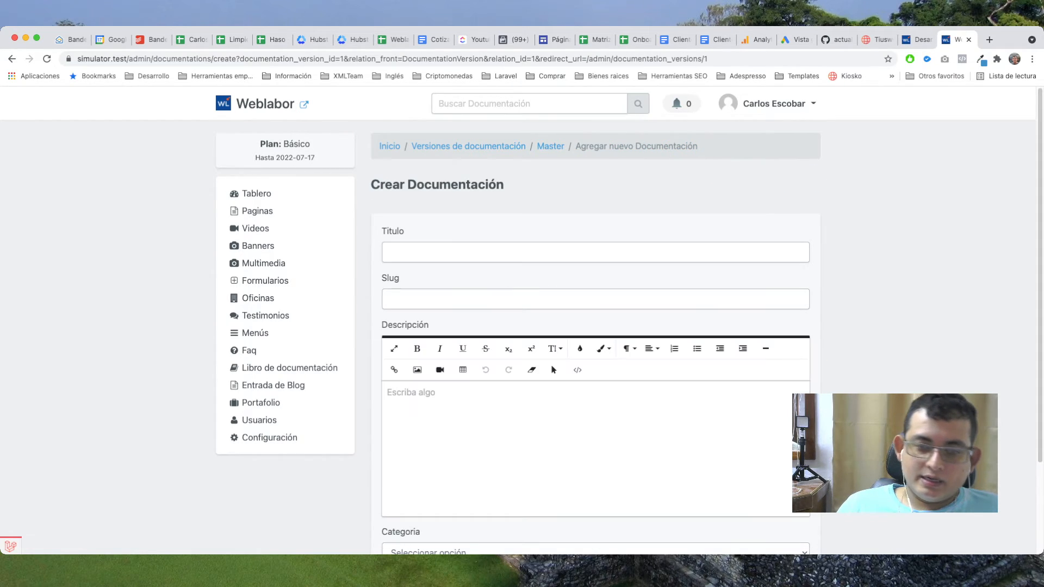
left_click(490, 252)
type("A")
key("BackSpace")
type("Co")
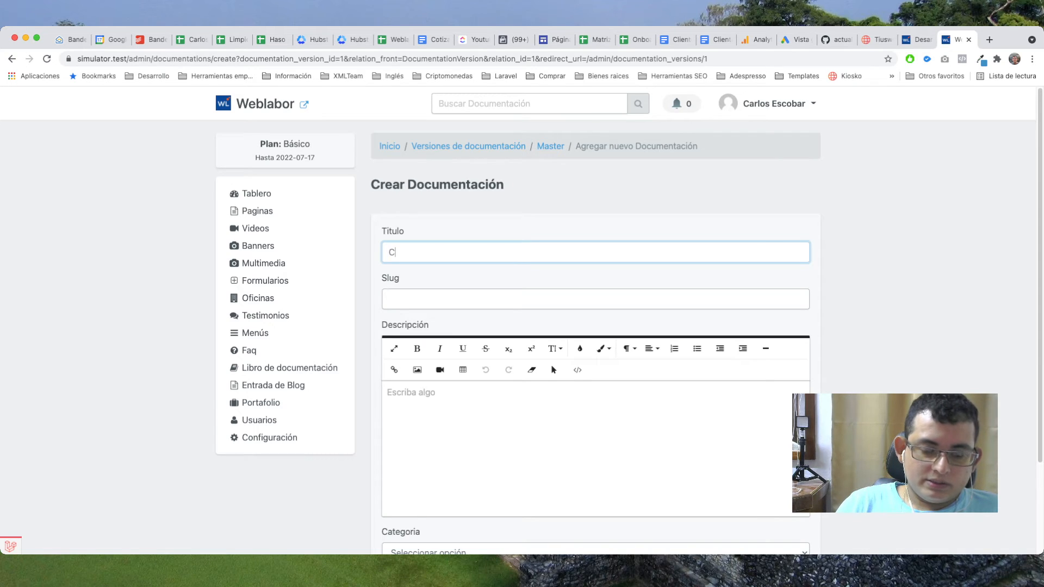
key("BackSpace")
key("BackSpace")
type("Cosas nuevas")
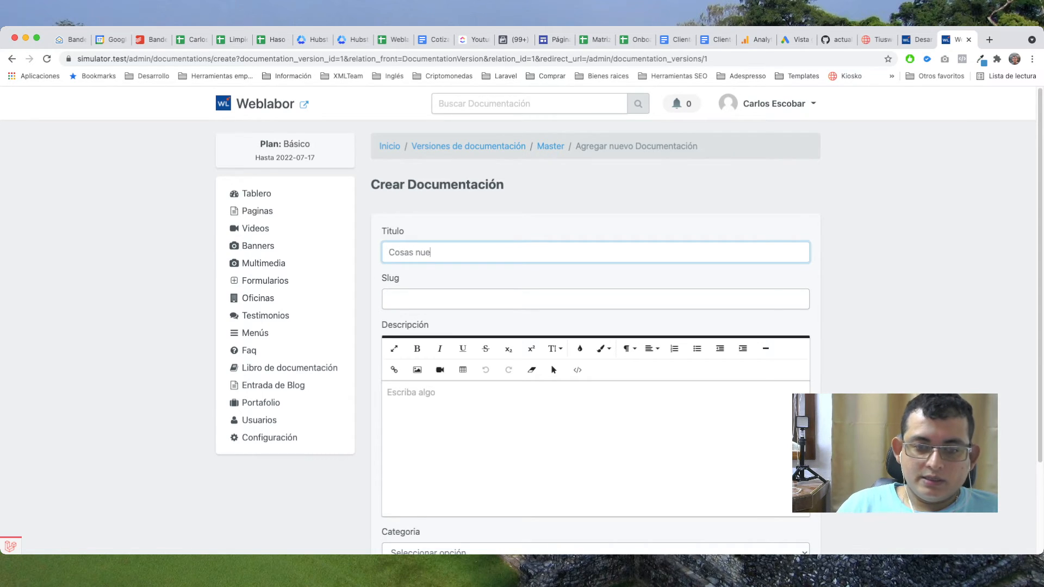
- Enter the description "Aqui explica las diferencias", assign the Básico category, and save the new entry
left_click(387, 392)
type("Aqui ex")
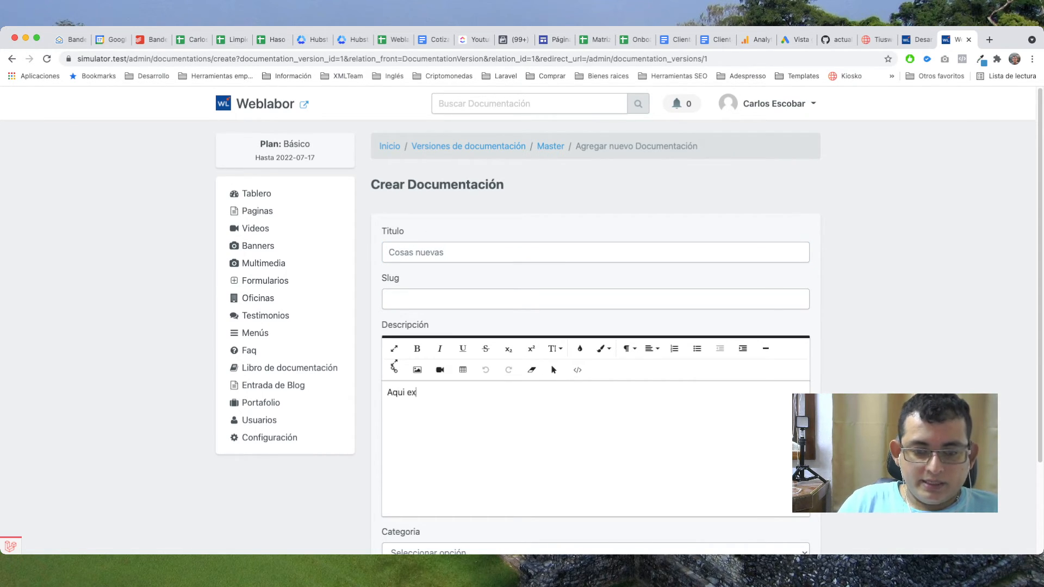
type("plica las diferencias")
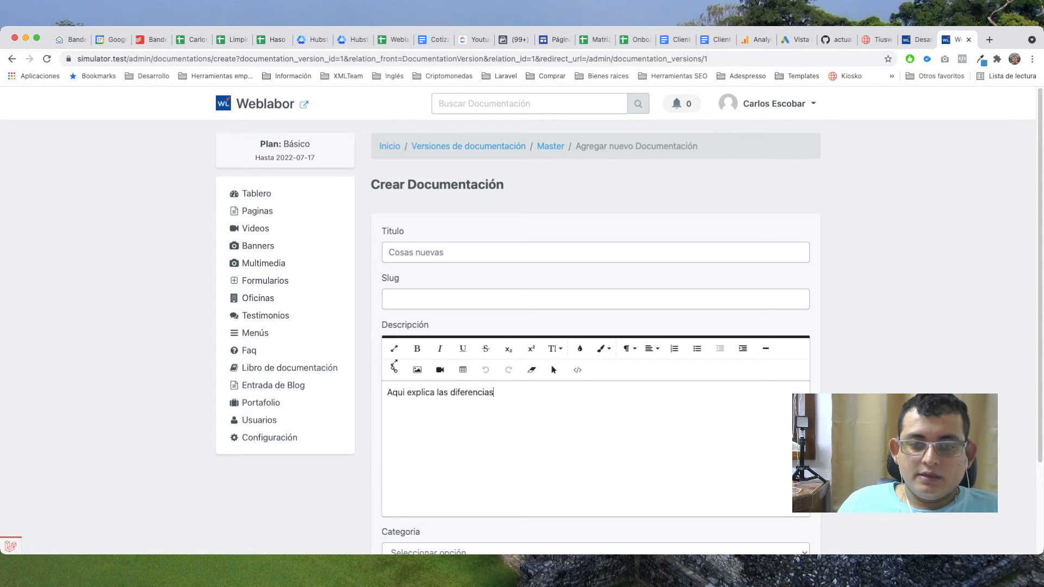
scroll(595, 326, "down", 2)
key("Tab")
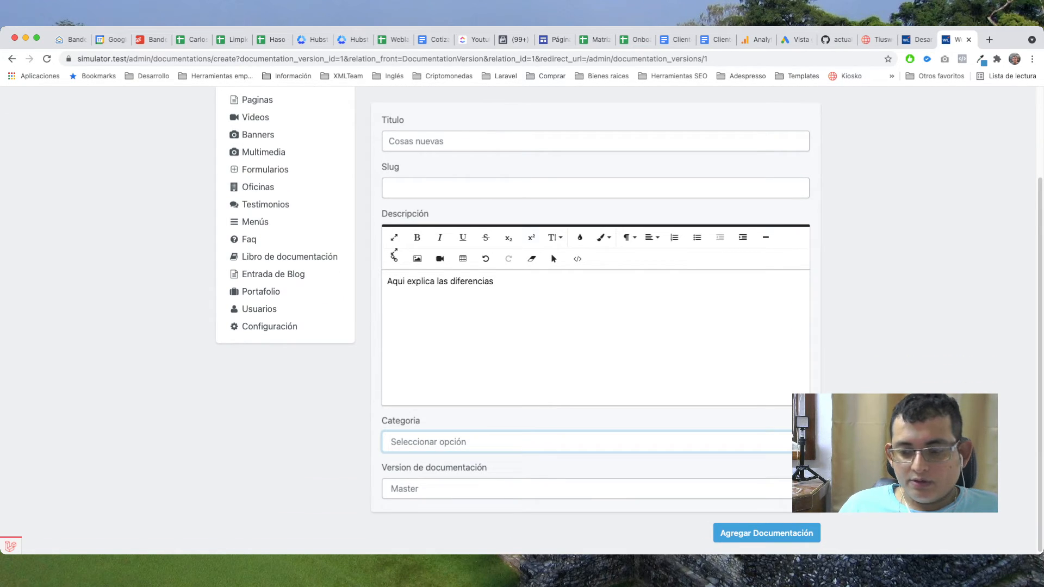
key("b")
key("Tab")
key("Return")
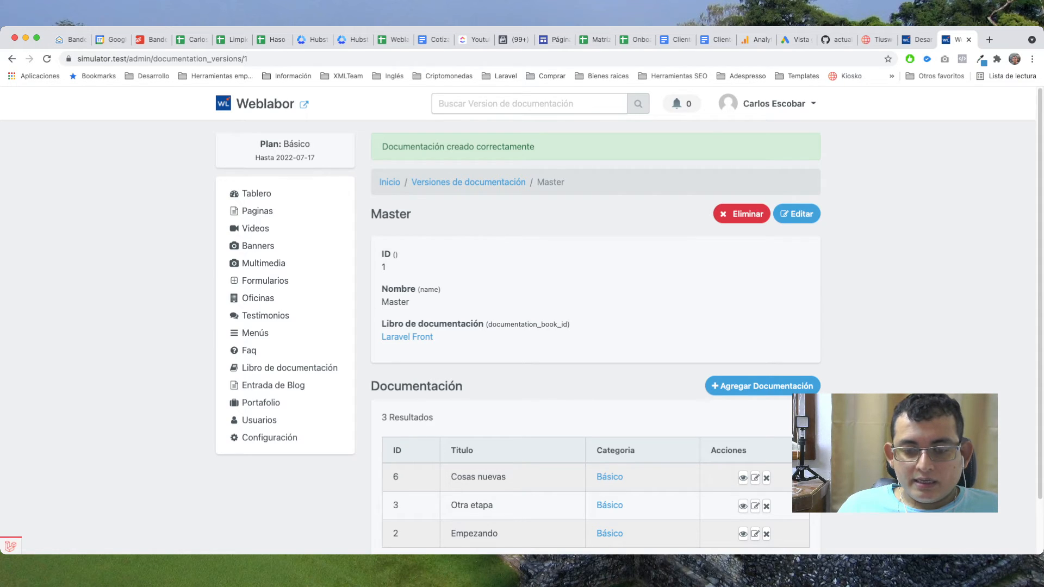
- Check the list of documentation entries in the Master version
scroll(517, 327, "down", 2)
left_click_drag(402, 390, 496, 445)
left_click(495, 445)
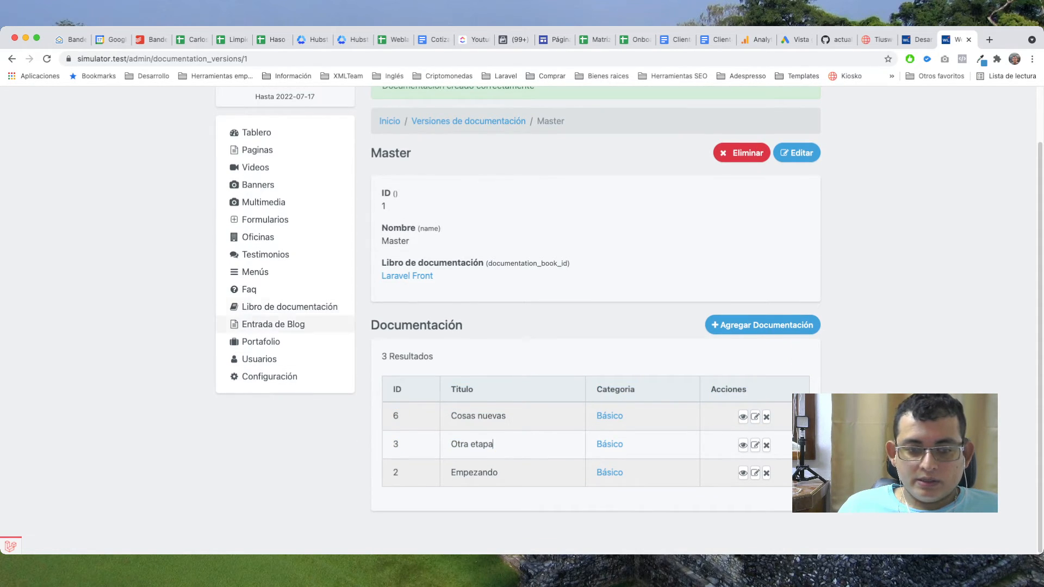
- Reopen the Laravel Front book and add a documentation version named "v2"
left_click(290, 307)
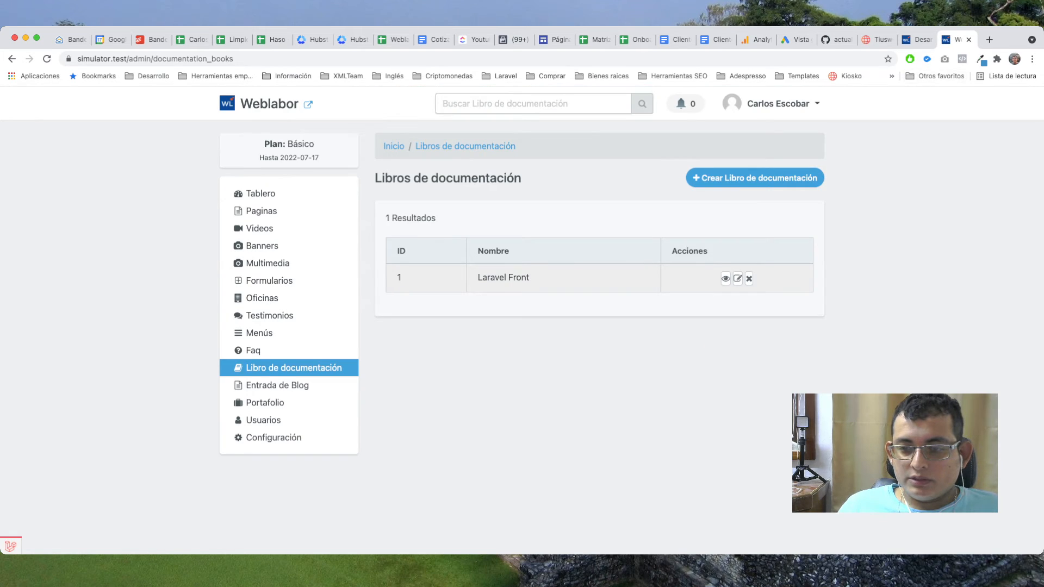
left_click(726, 278)
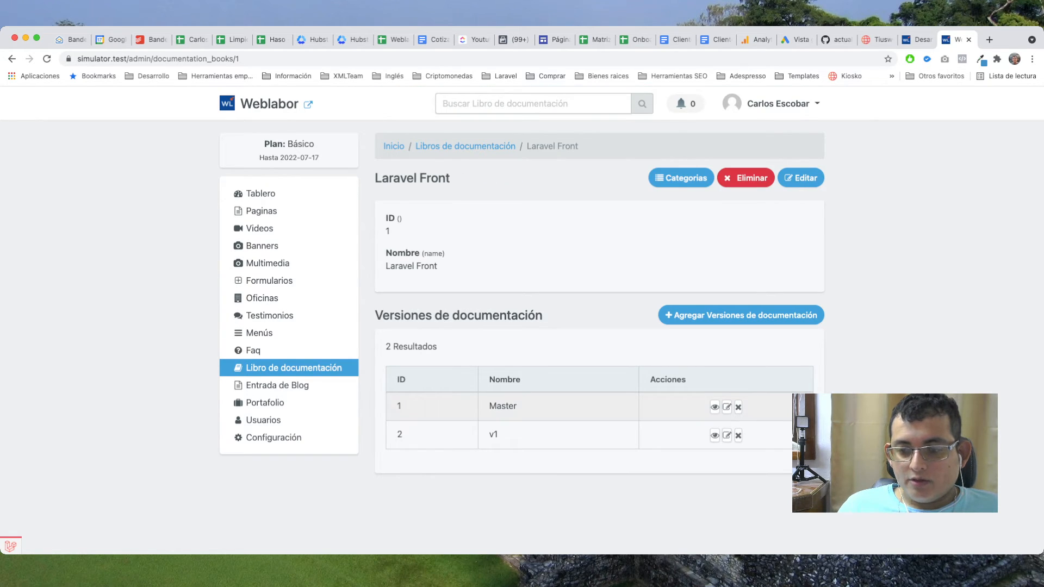
left_click(741, 315)
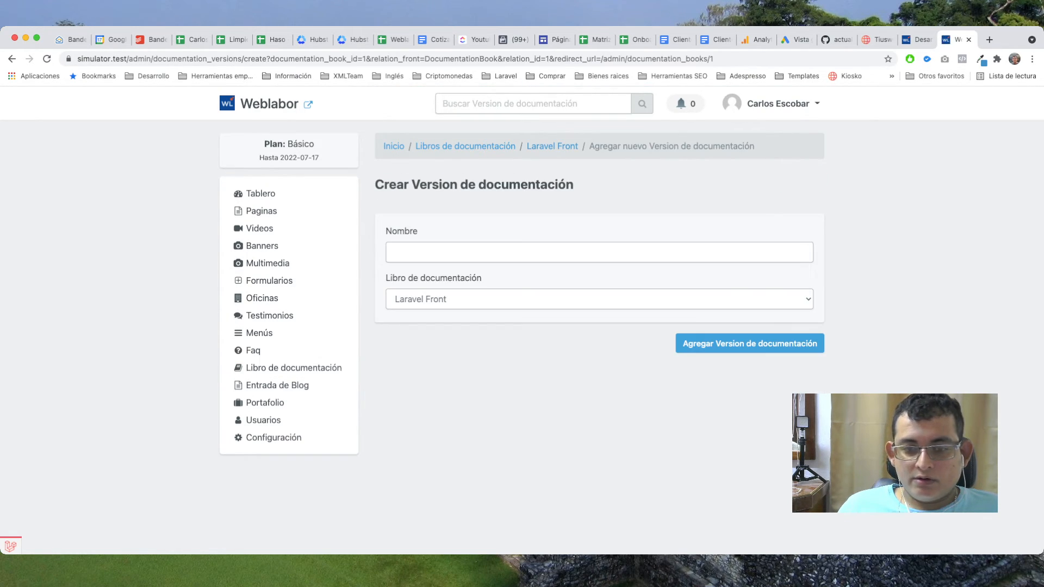
type("v2")
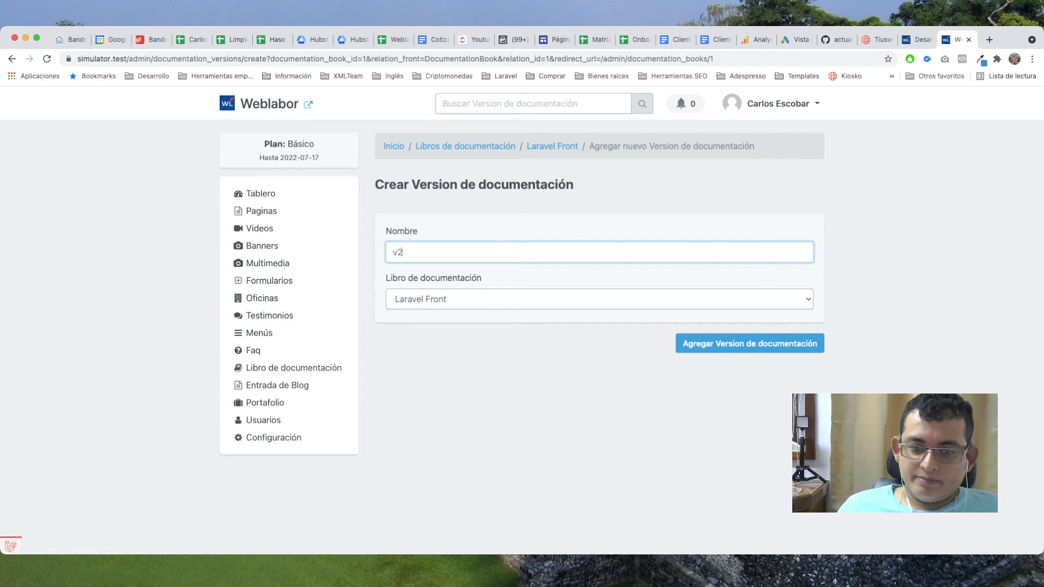
key("Return")
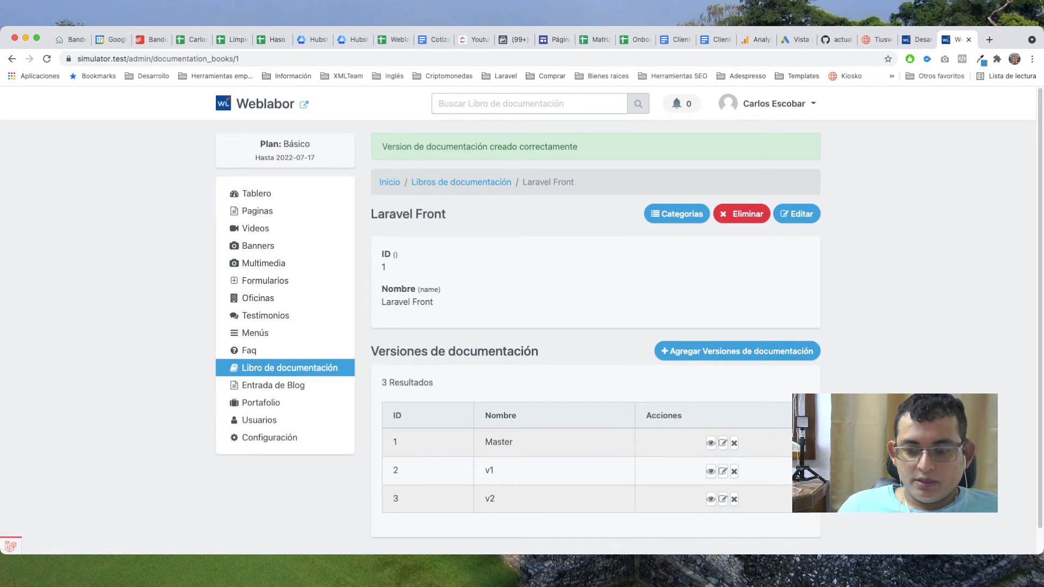
- Open the v2 version and review its list of documentation entries
left_click(711, 500)
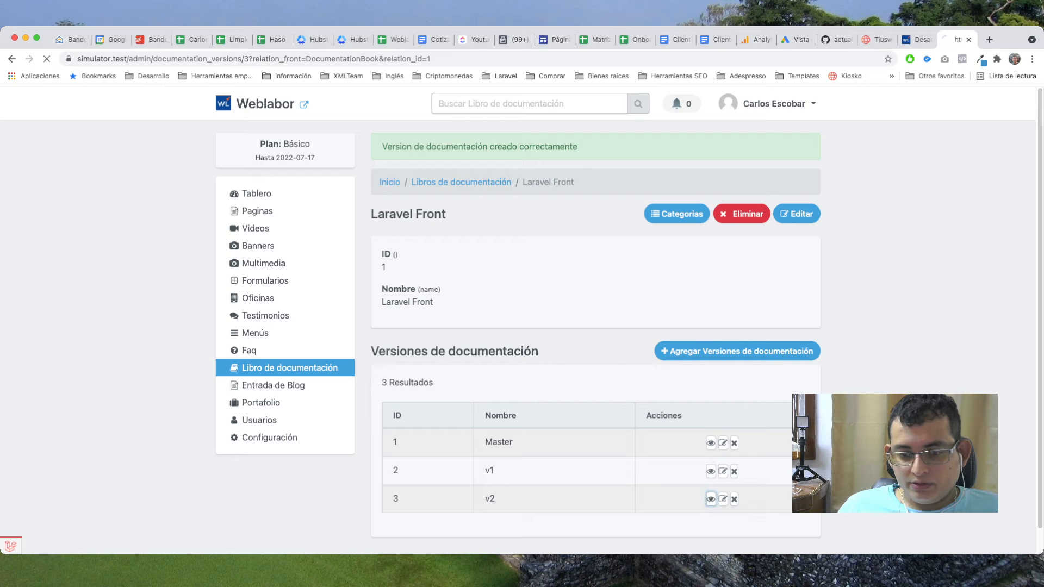
left_click_drag(392, 441, 462, 497)
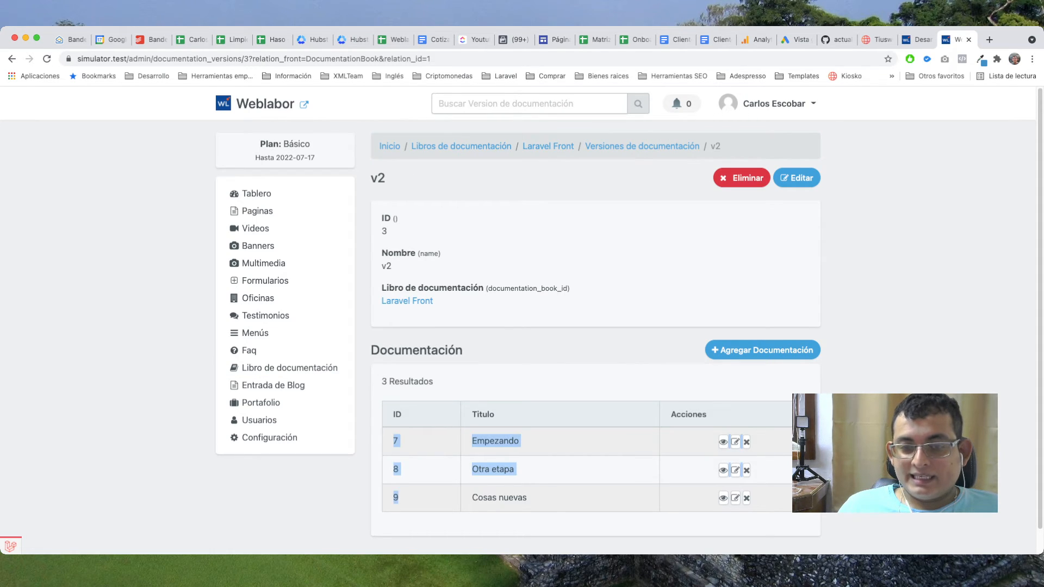
left_click(538, 498)
left_click_drag(535, 498, 468, 441)
left_click(462, 435)
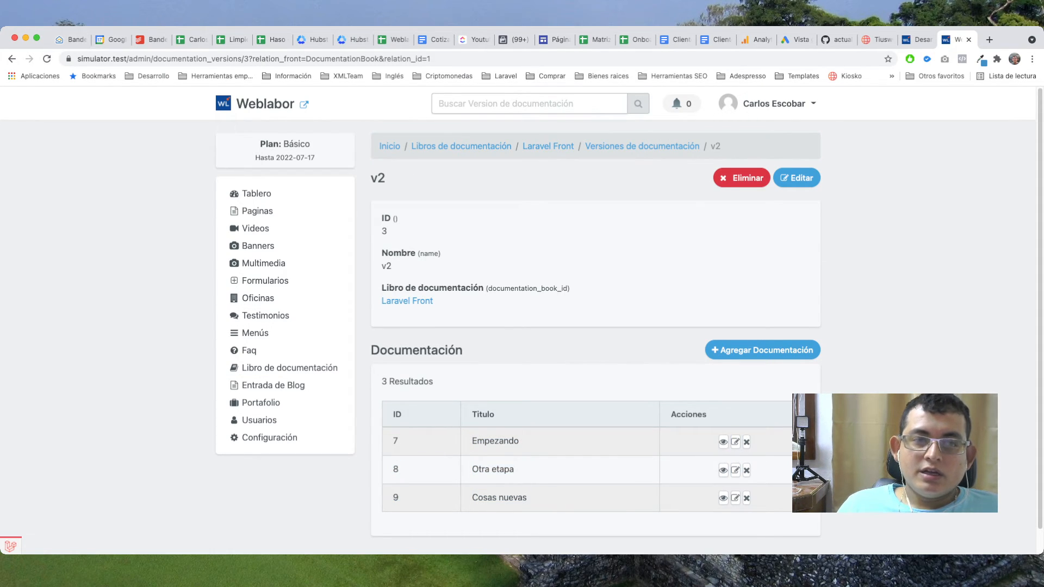
- Return to the Laravel Front book and review the Master, v1 and v2 rows in its version list
left_click(12, 59)
double_click(498, 442)
left_click(498, 442)
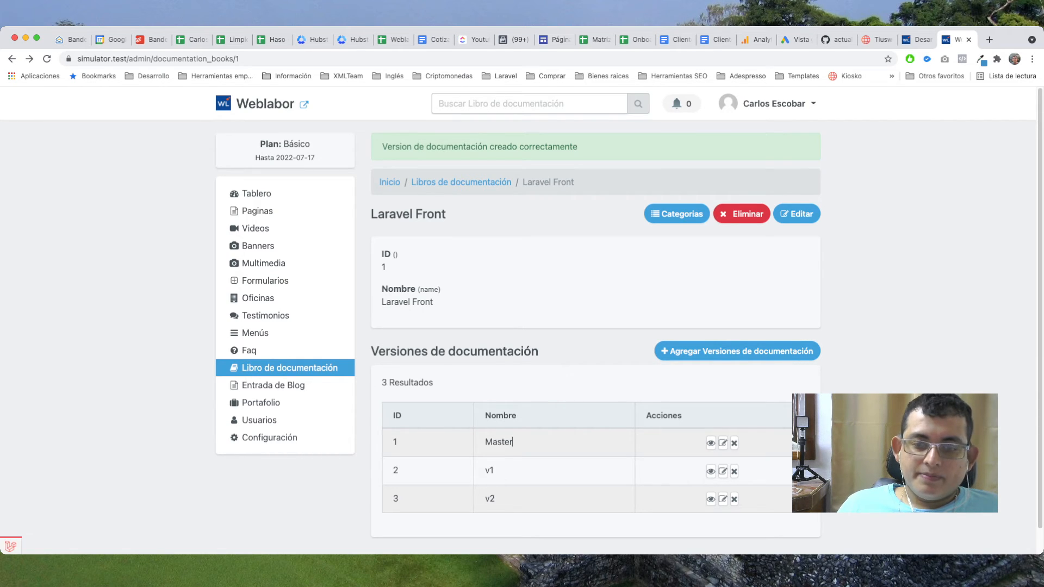
left_click_drag(392, 442, 496, 471)
left_click(497, 472)
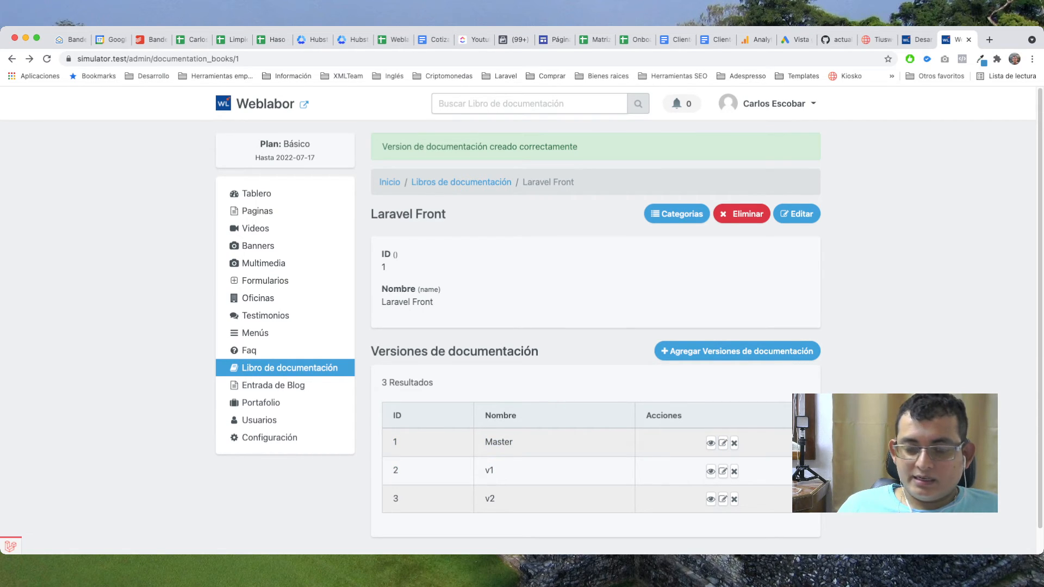
left_click_drag(372, 352, 538, 351)
left_click(393, 415)
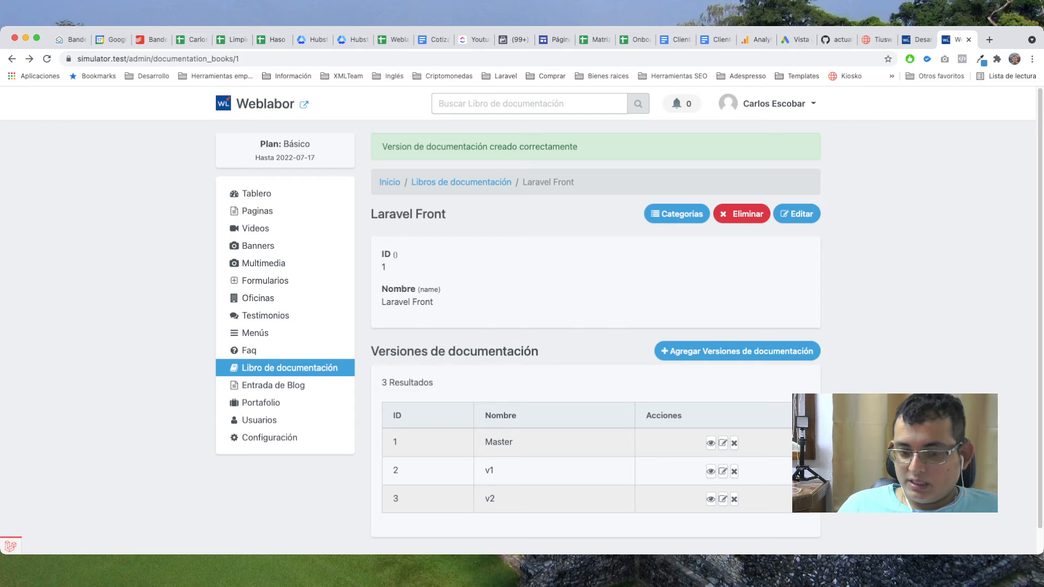
left_click_drag(393, 416, 732, 499)
left_click(495, 499)
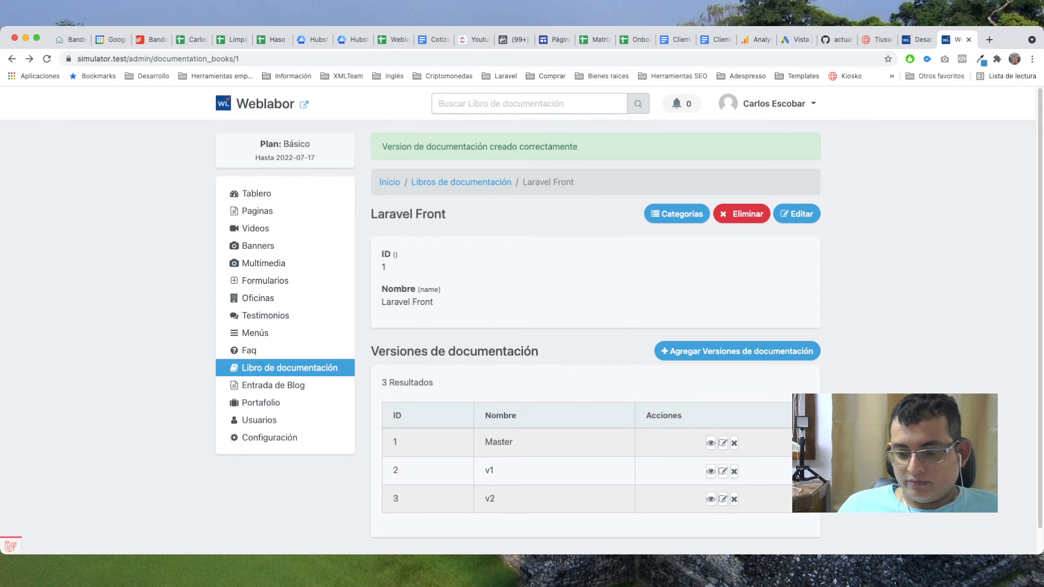
left_click_drag(485, 471, 735, 499)
left_click(408, 415)
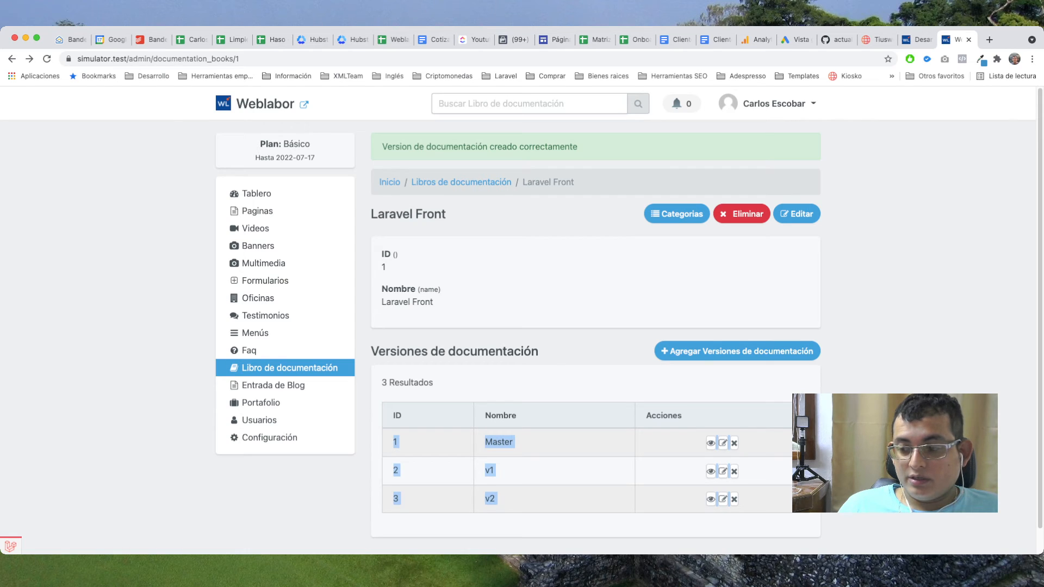
left_click(767, 499)
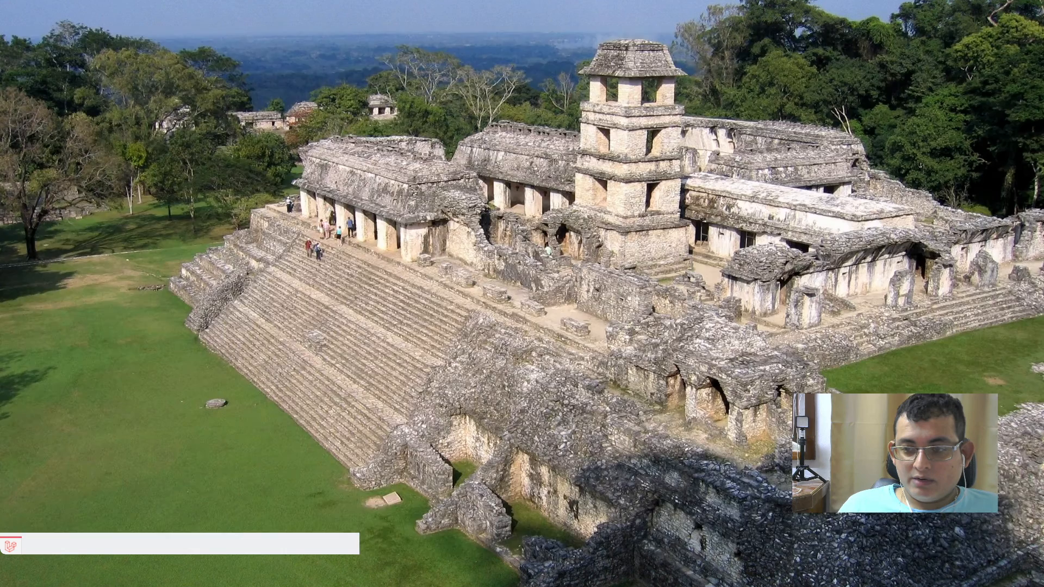
- Open the Master version of the Laravel Front book and review the order, titles and categories of its documentation entries
left_click(710, 444)
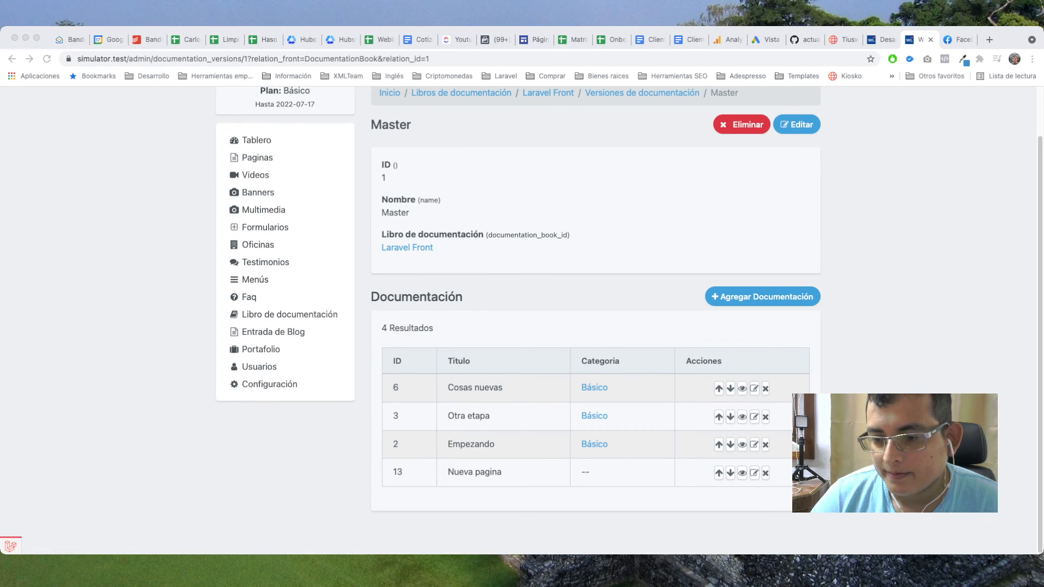
key("super+Tab")
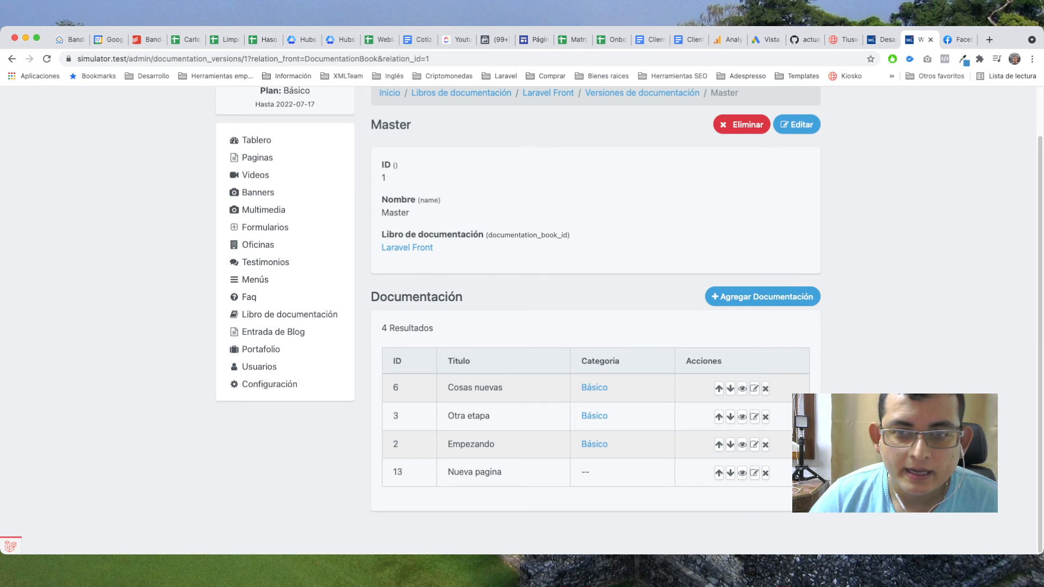
scroll(596, 321, "up", 2)
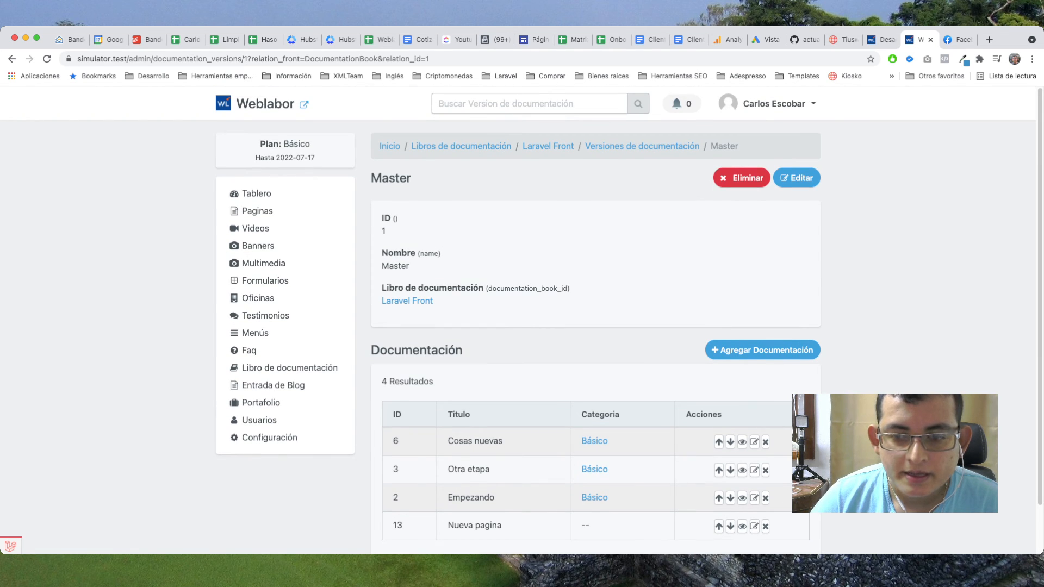
scroll(595, 321, "down", 2)
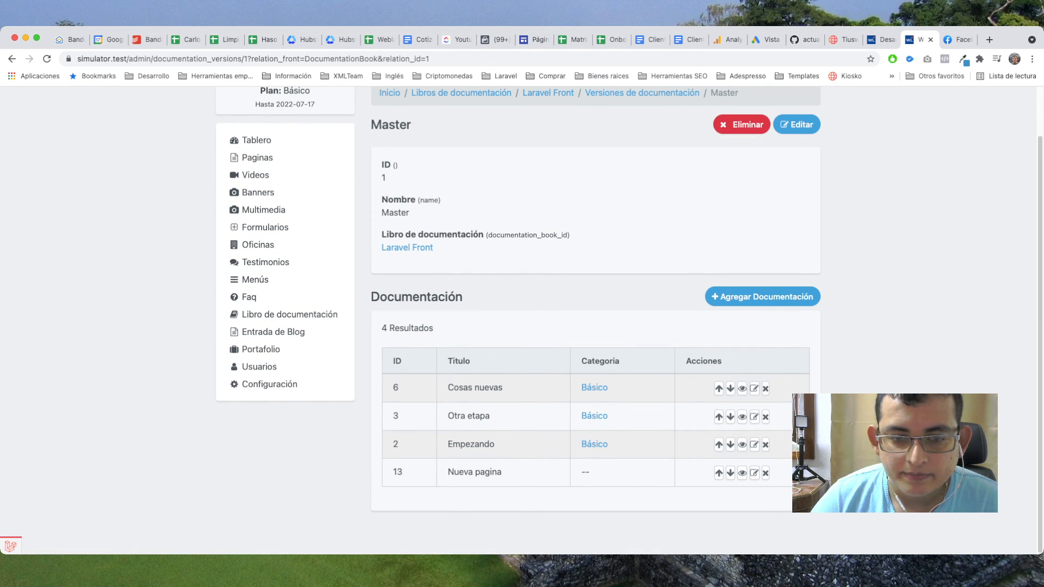
left_click_drag(372, 297, 463, 297)
left_click(464, 297)
key("super+r")
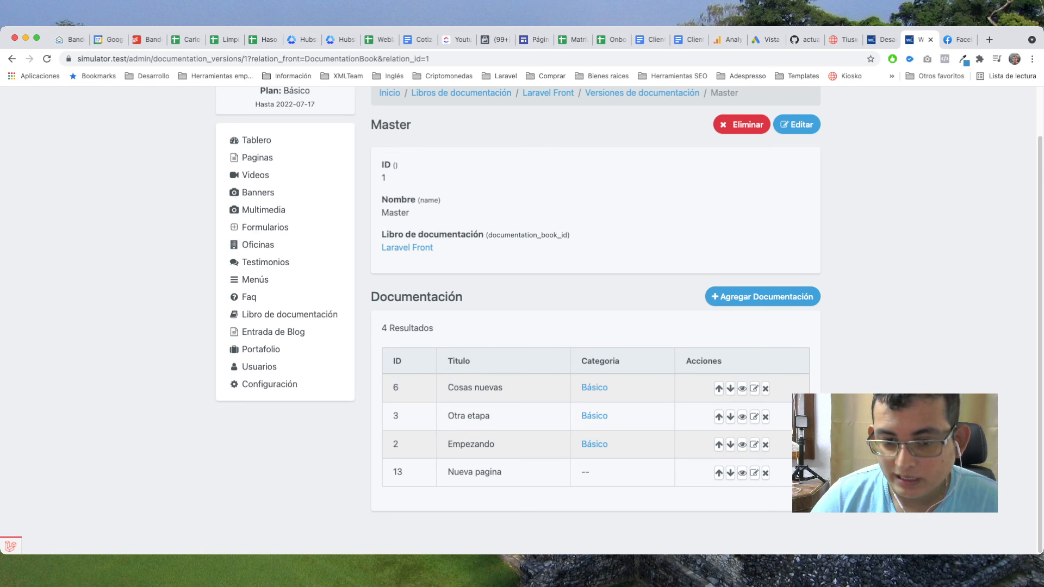
left_click_drag(392, 387, 592, 473)
left_click(592, 473)
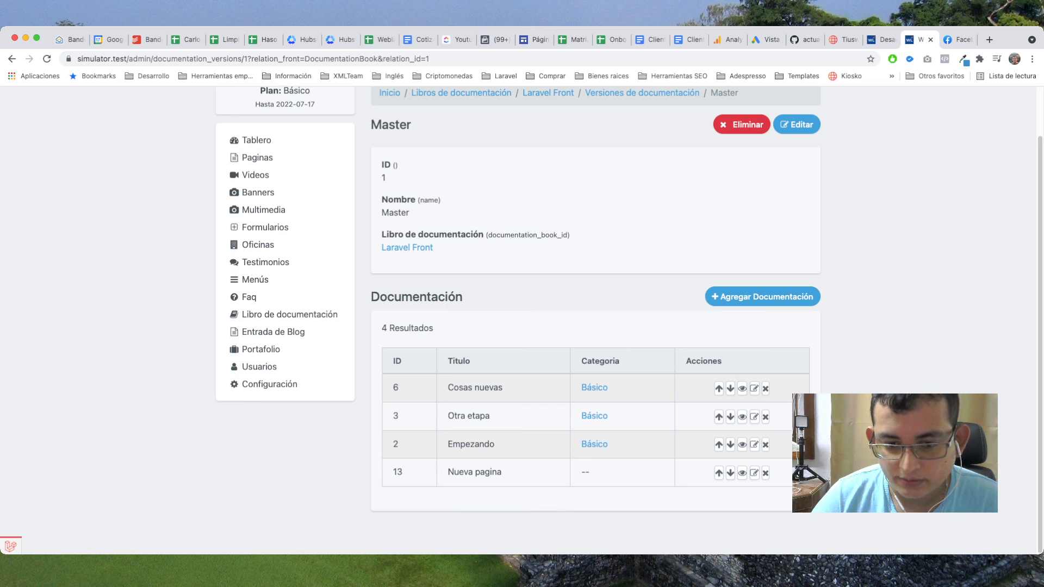
left_click_drag(448, 388, 503, 387)
left_click(503, 388)
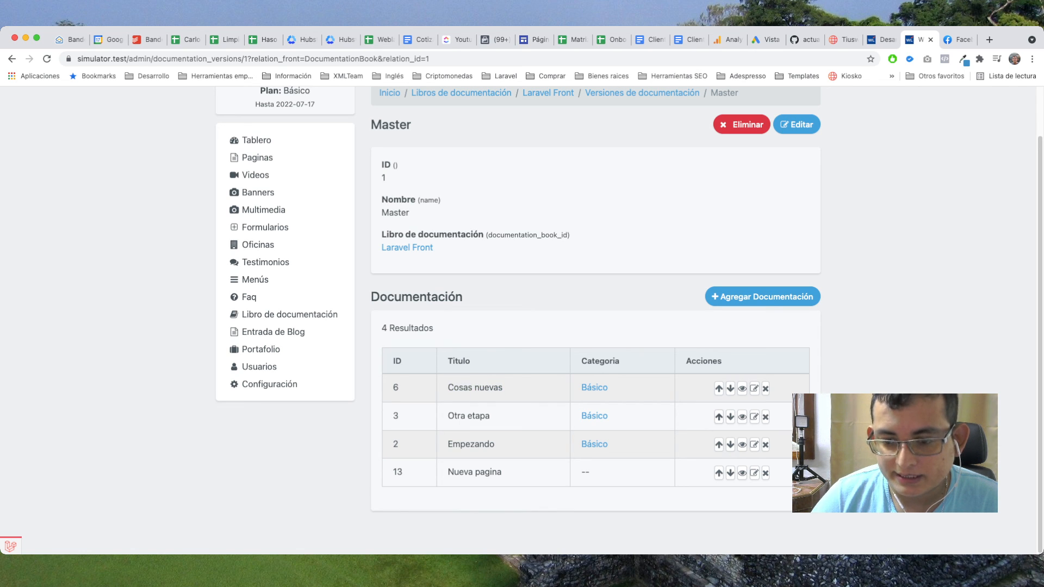
- Reorder the Master version's documentation entries, moving Otra etapa above Cosas nuevas and Nueva pagina above Empezando
left_click(719, 417)
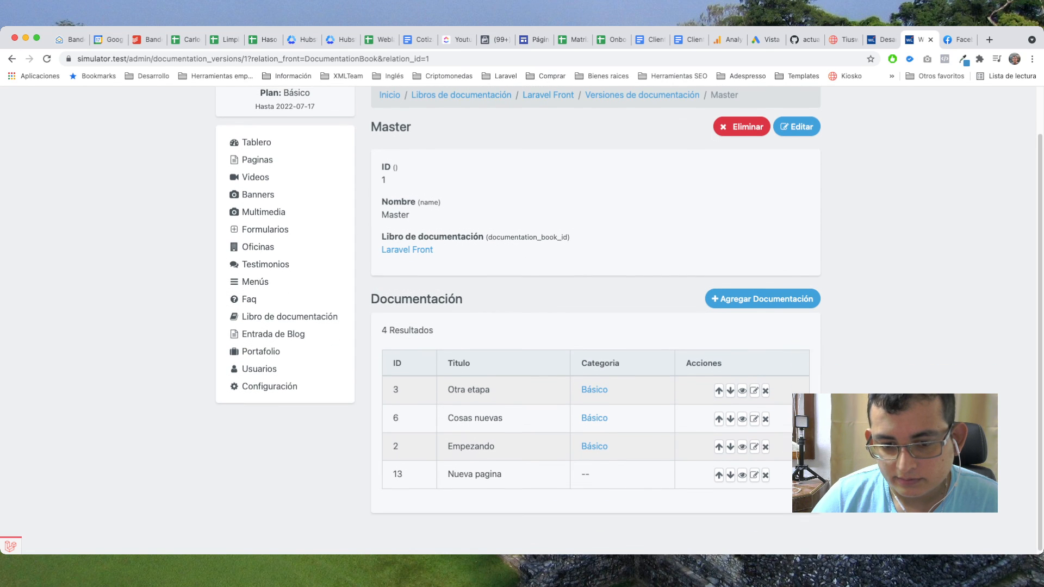
scroll(595, 321, "down", 1)
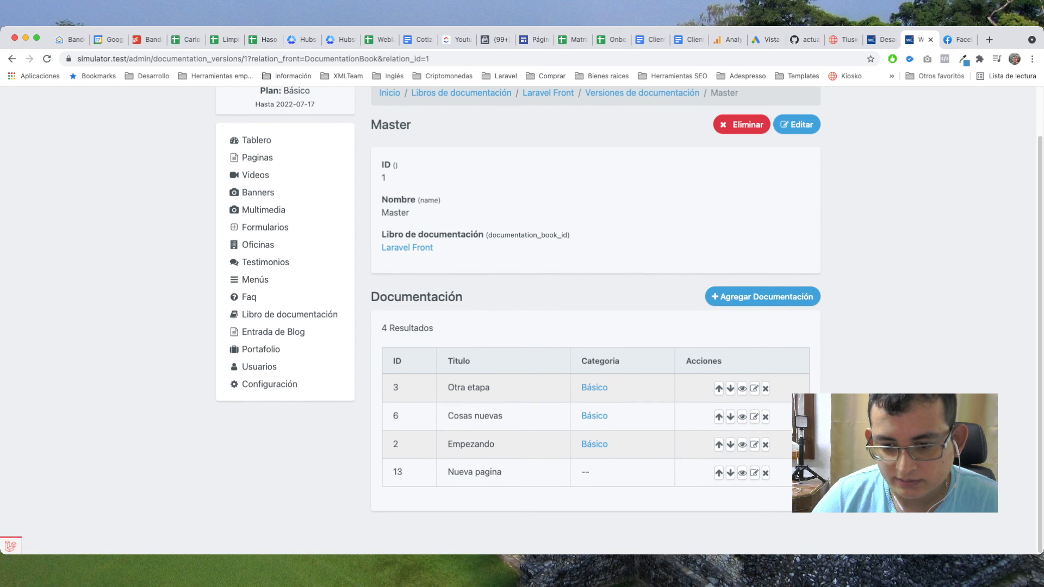
left_click(718, 472)
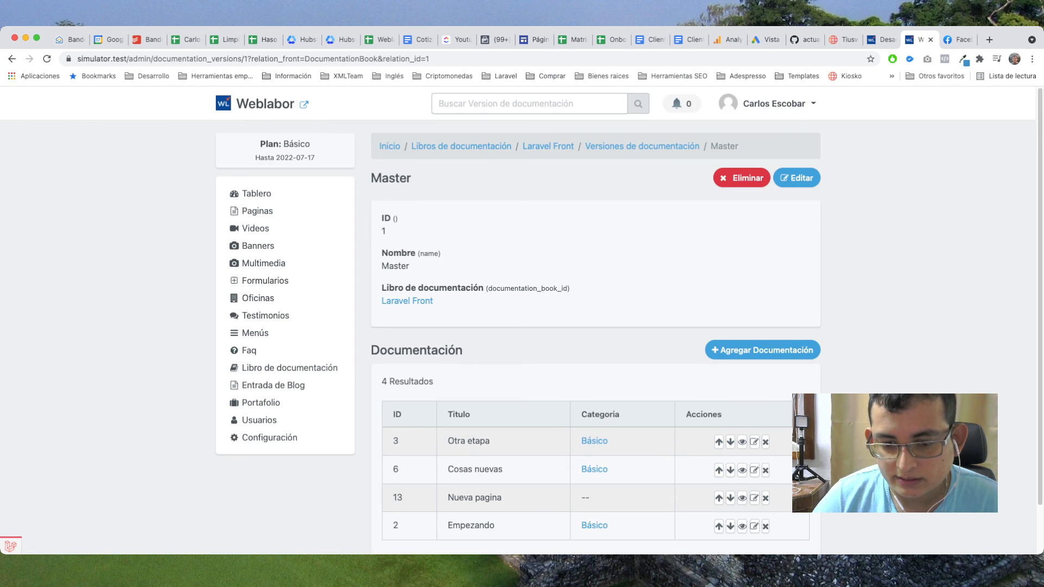
left_click_drag(389, 387, 642, 478)
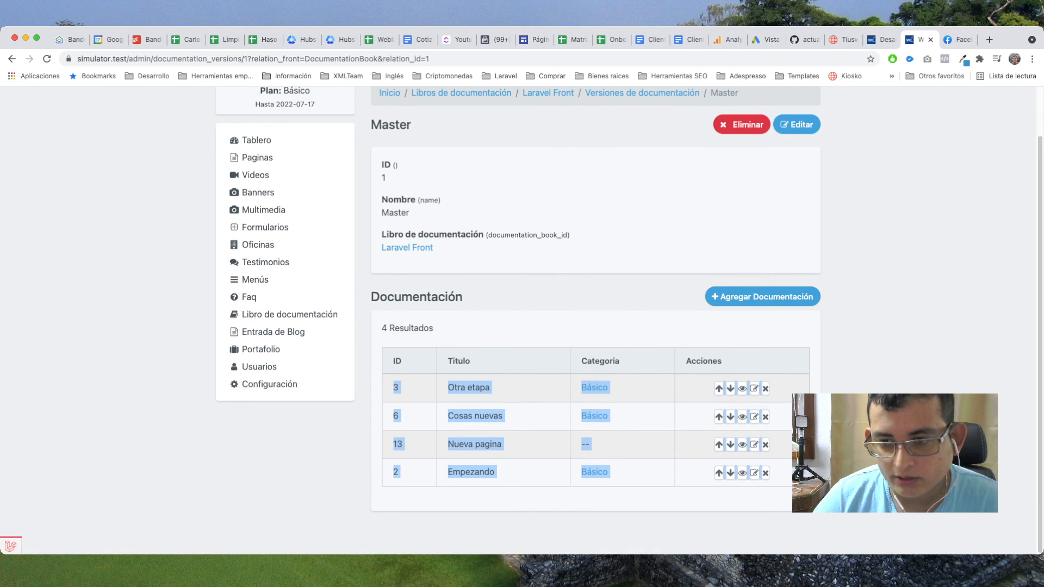
left_click(642, 498)
scroll(628, 320, "up", 2)
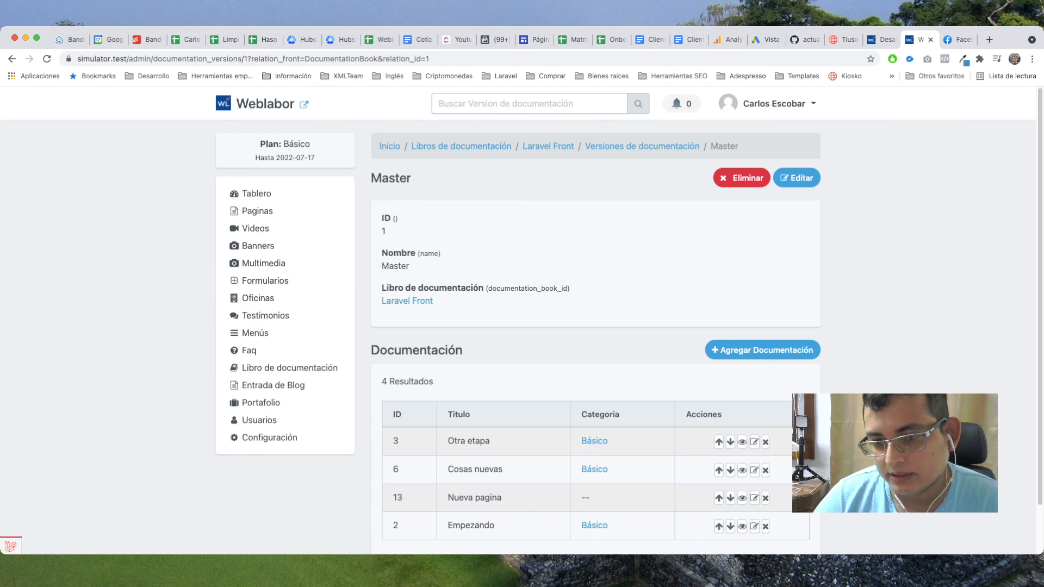
key("super+Tab")
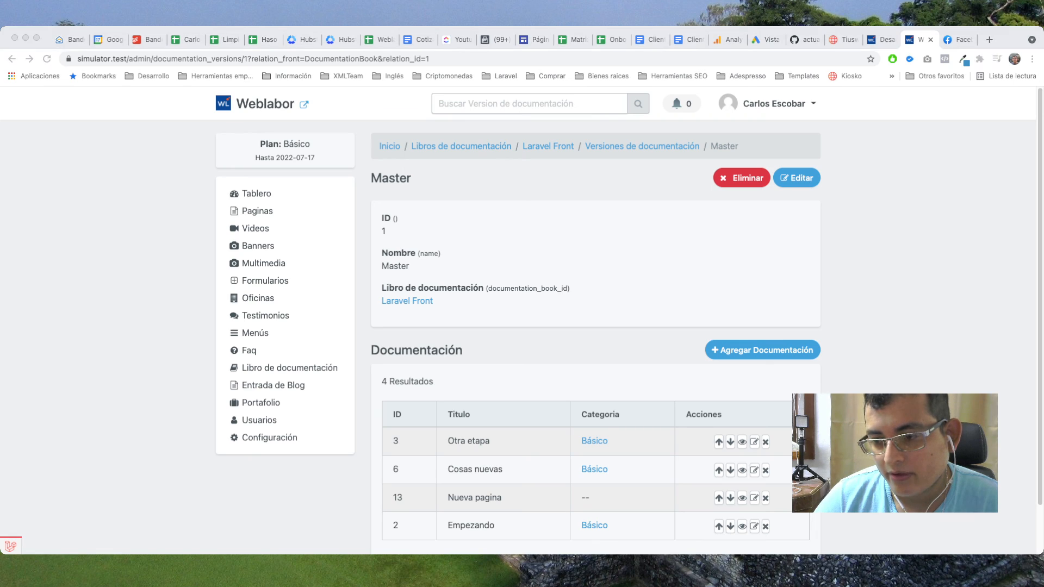